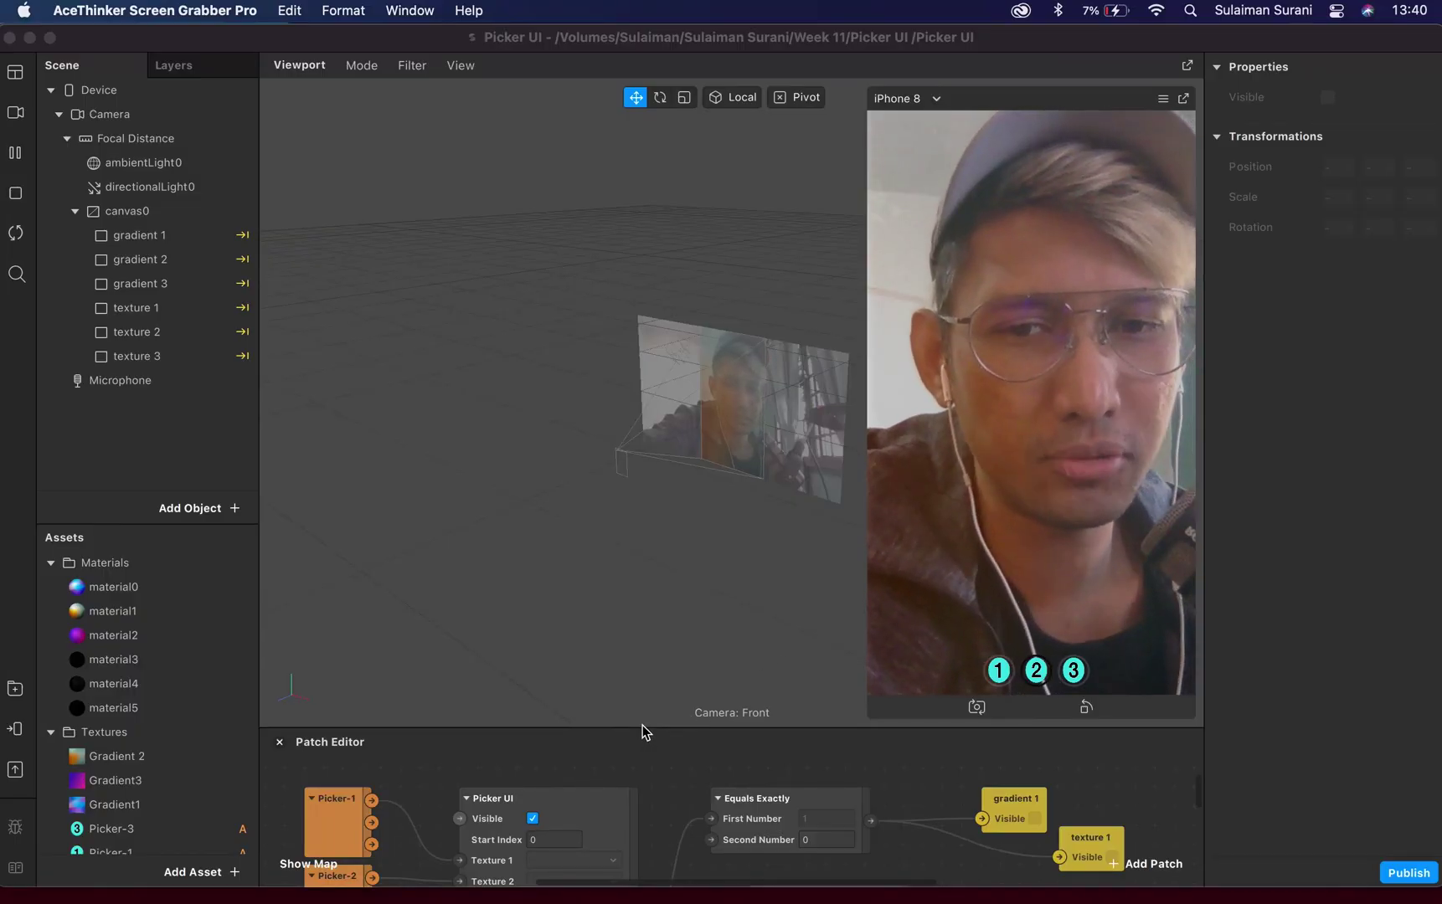
# Step: Resize the Patch Editor upward until the three Equals Exactly checks and their pairs fit
pyautogui.click(643, 727)
pyautogui.moveTo(643, 727); pyautogui.dragTo(670, 473)
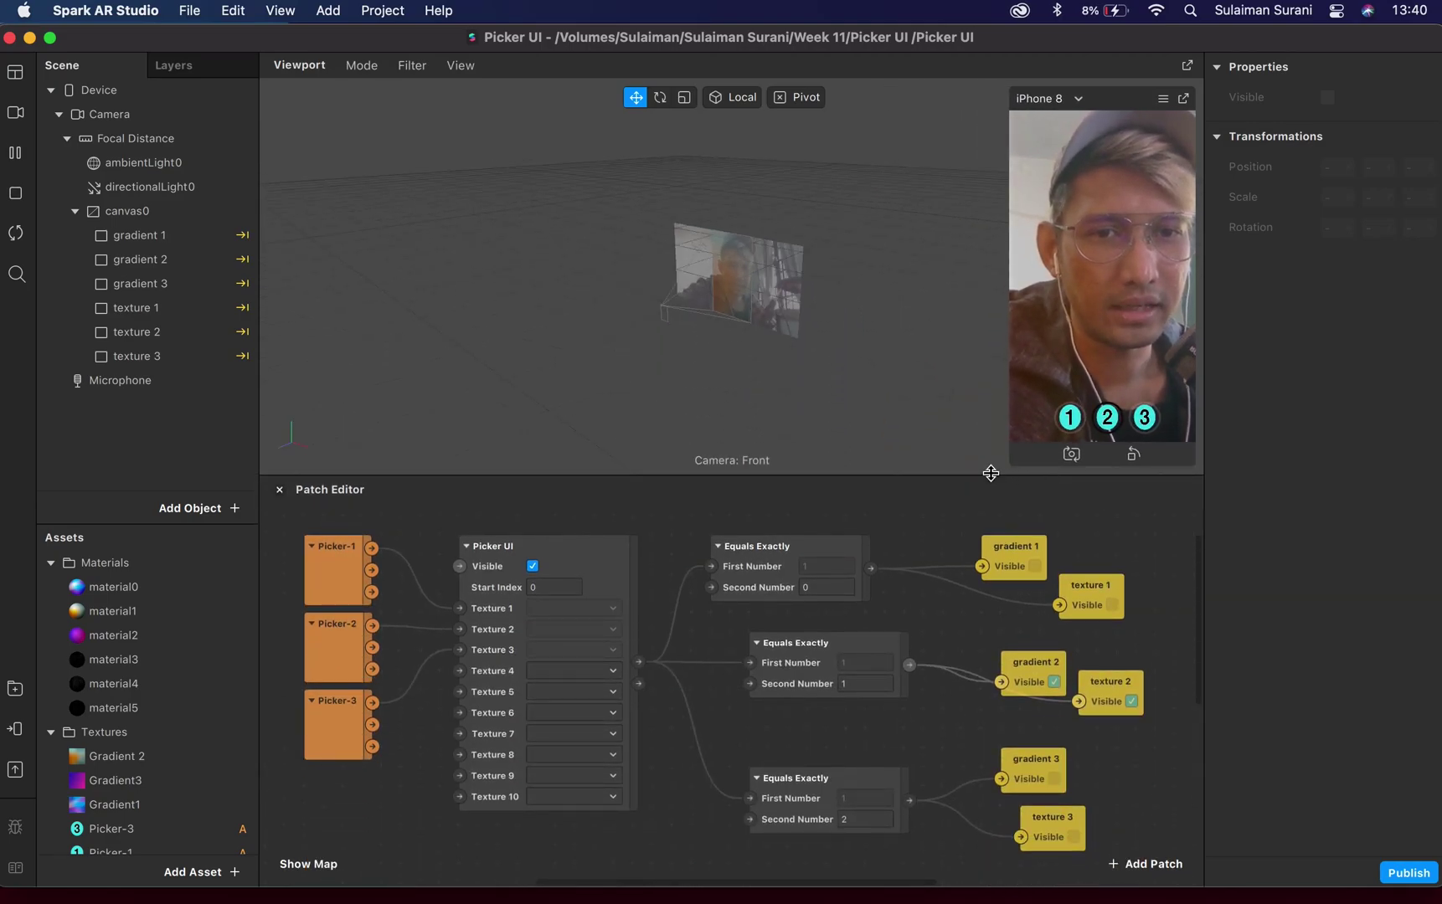
pyautogui.moveTo(990, 476); pyautogui.dragTo(991, 489)
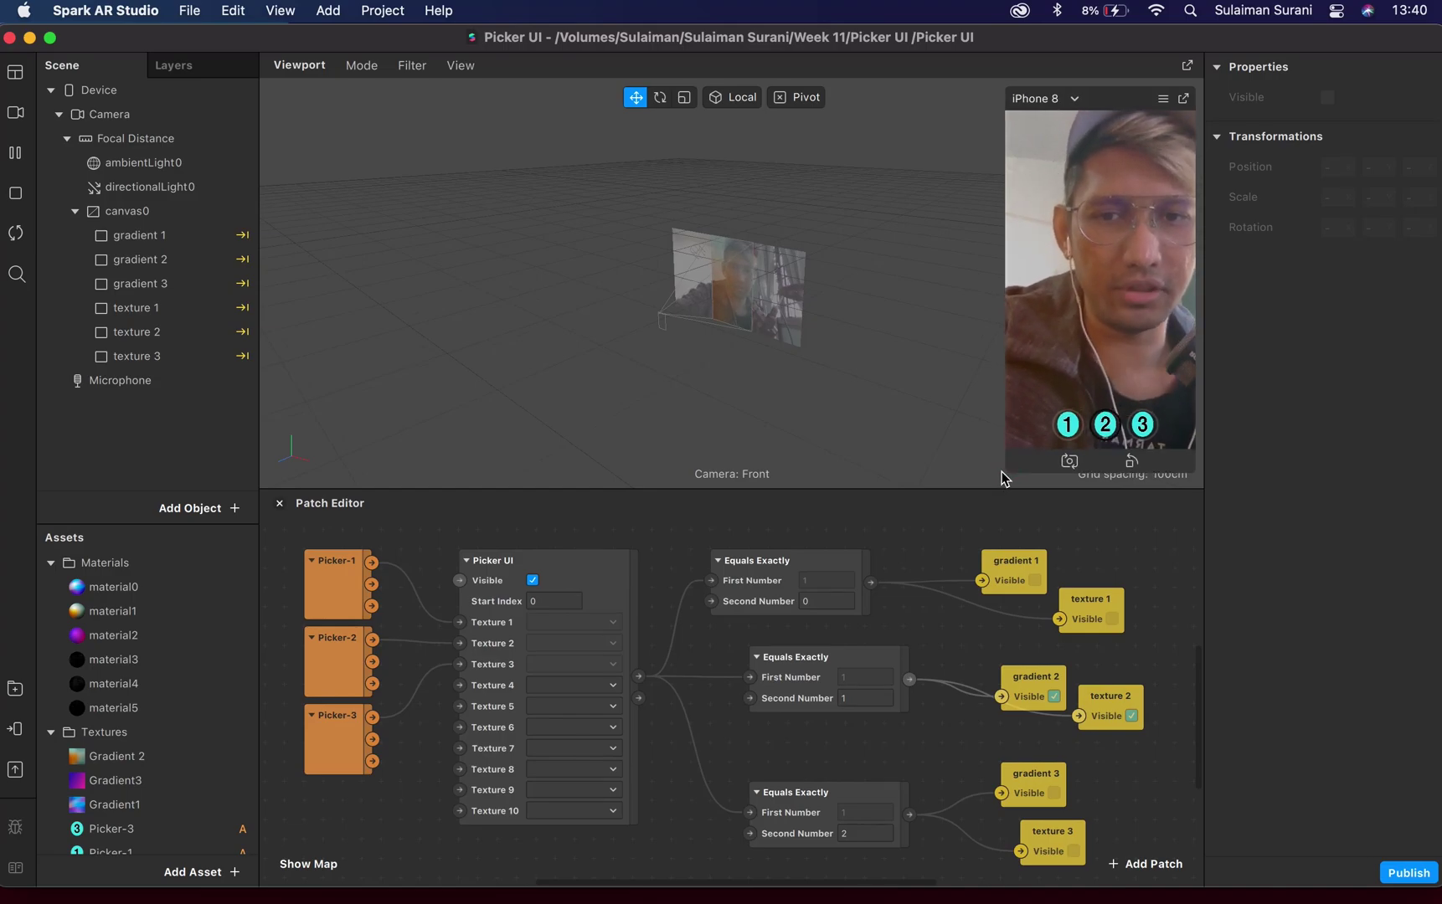
pyautogui.moveTo(904, 490); pyautogui.dragTo(905, 451)
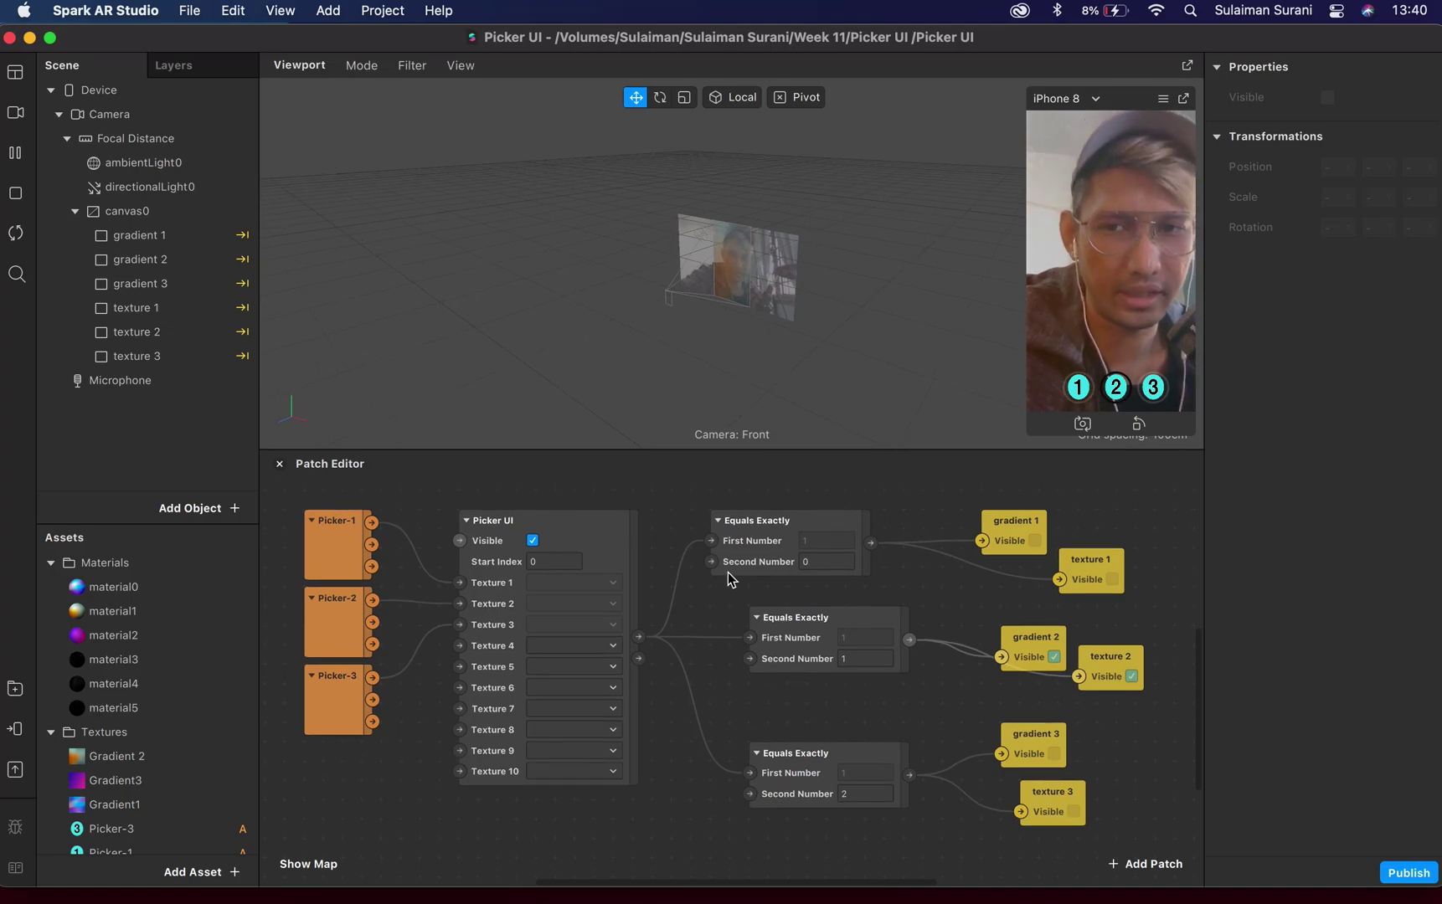
pyautogui.hscroll(-2, 583, 704)
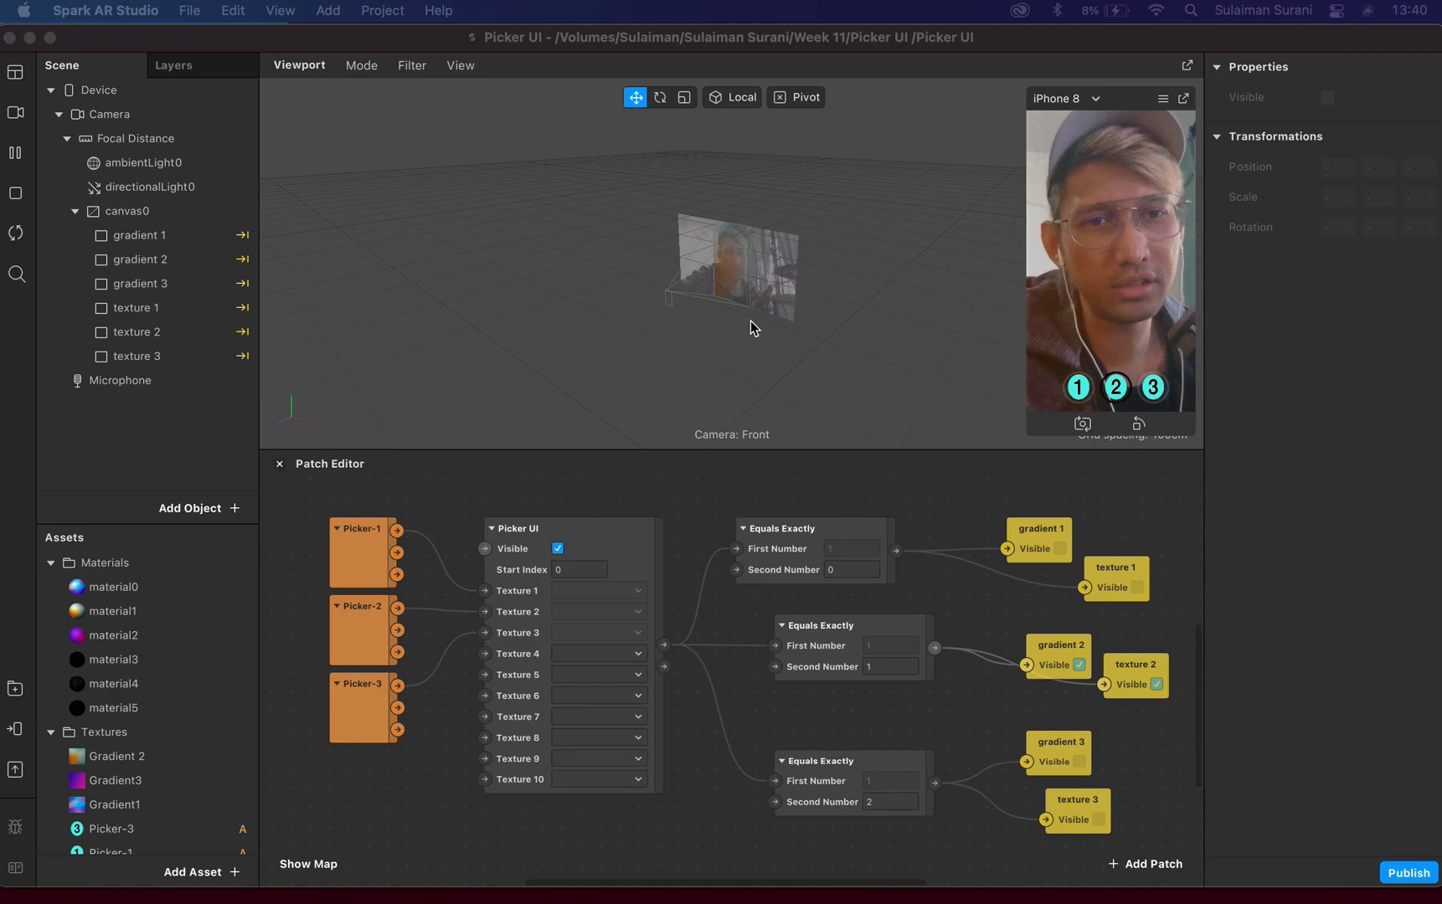
# Step: Switch to a fresh browser tab to search for an audio converter
pyautogui.moveTo(434, 888)
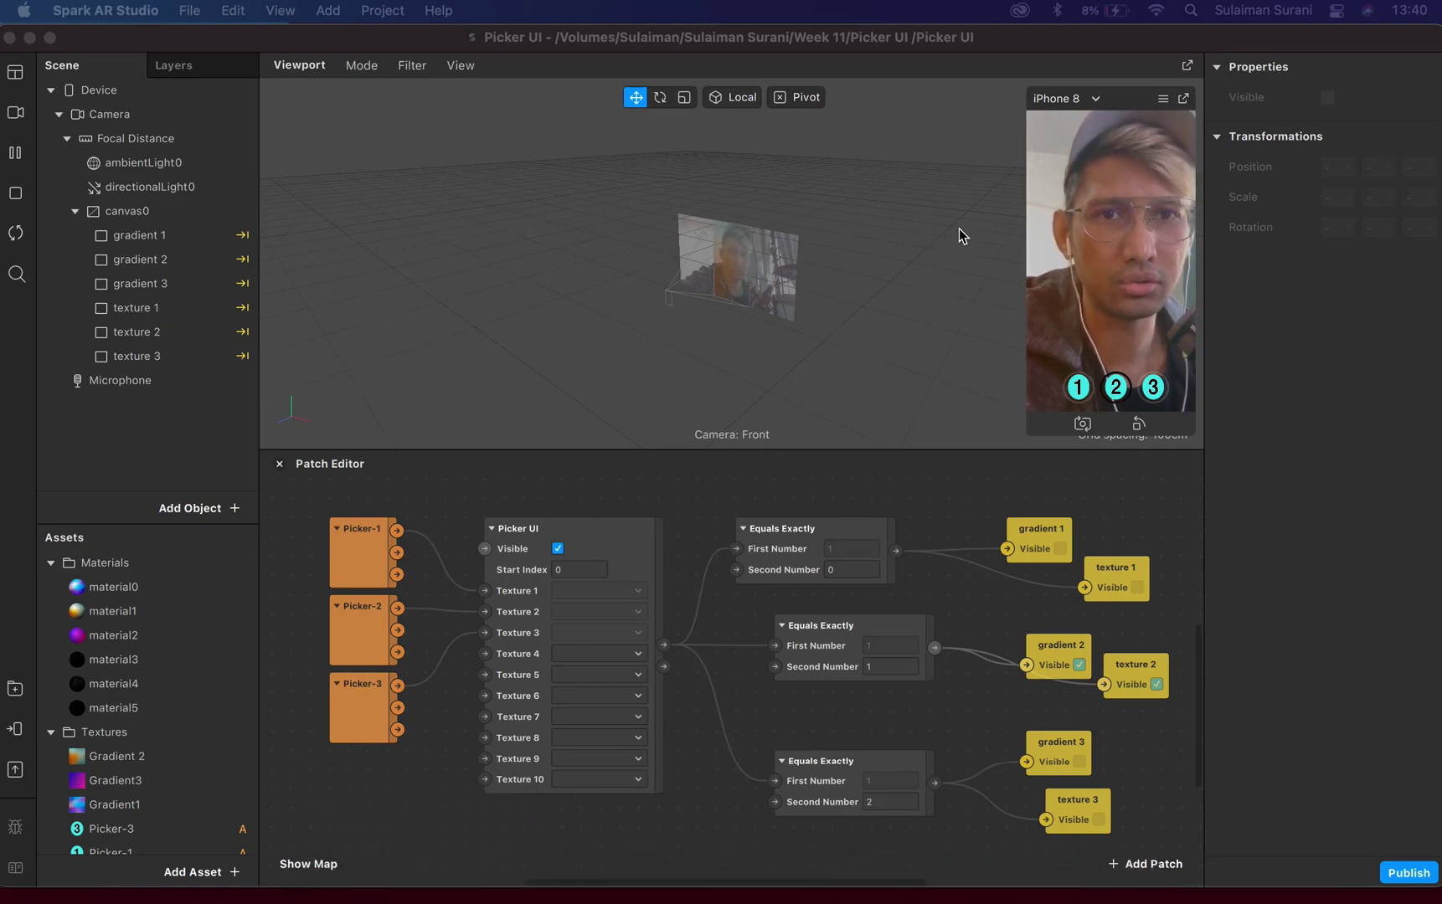
pyautogui.press('super+Tab')
pyautogui.click(726, 94)
# Step: Search Google for 'audio convertor' and open the audio.online-convert.com Convert to M4A result
pyautogui.write('audio convertor')
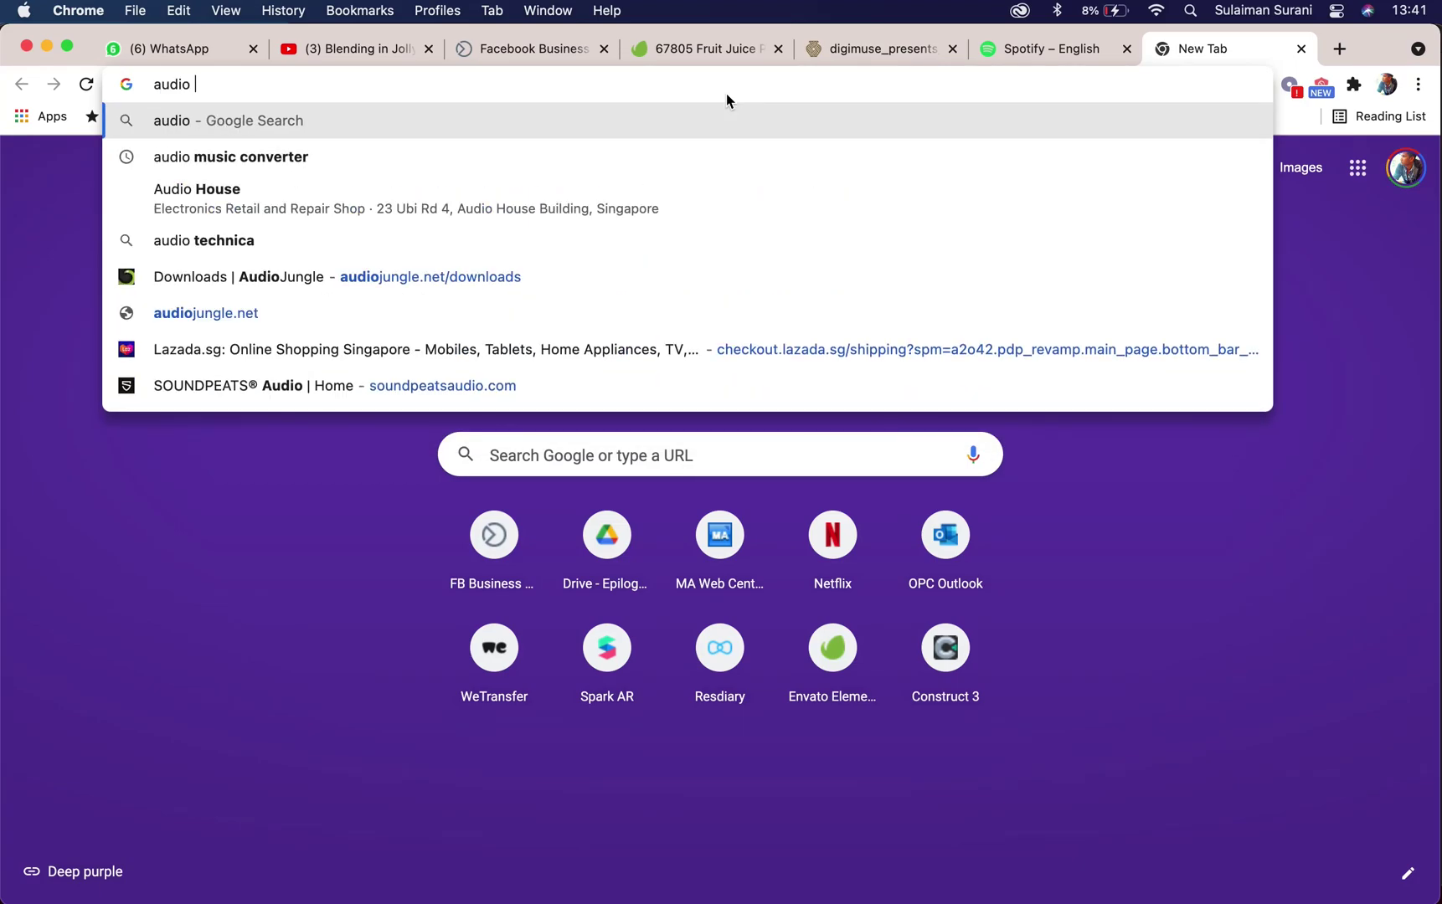
pyautogui.press('Return')
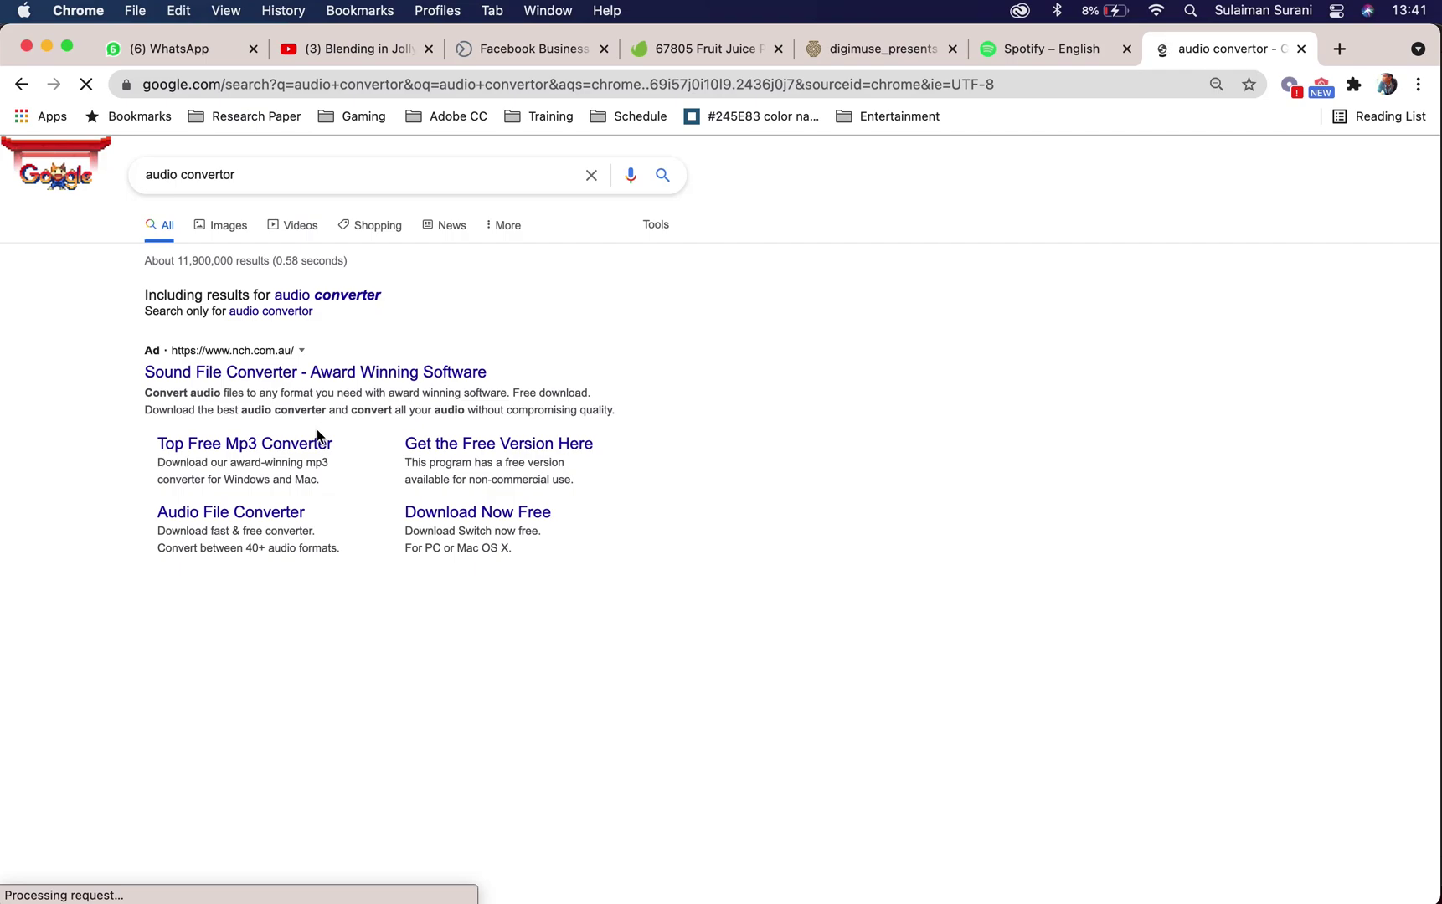
pyautogui.click(318, 437)
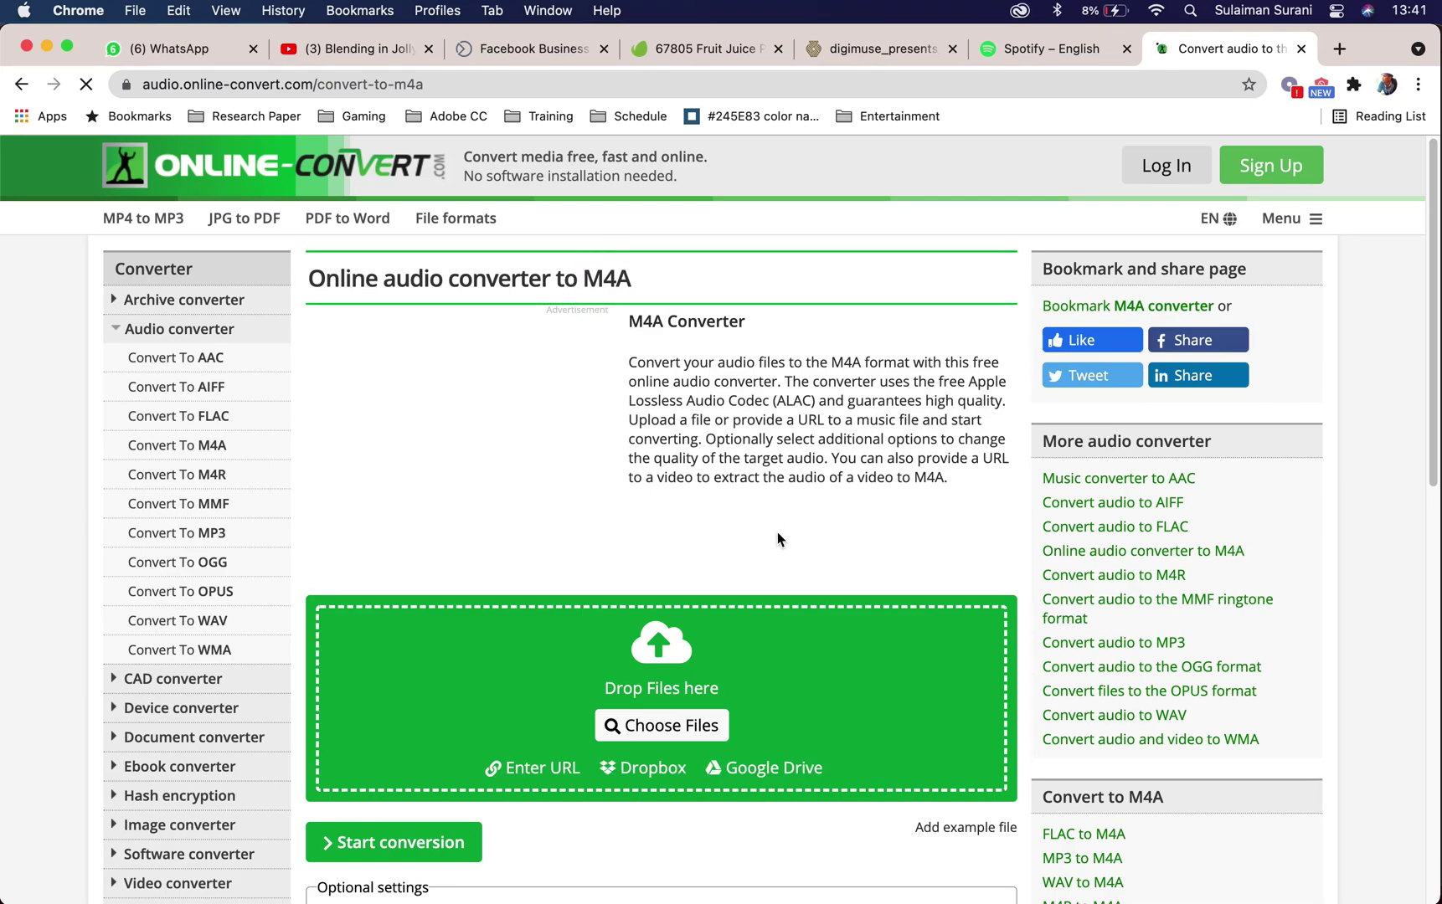
pyautogui.scroll(-3, 777, 536)
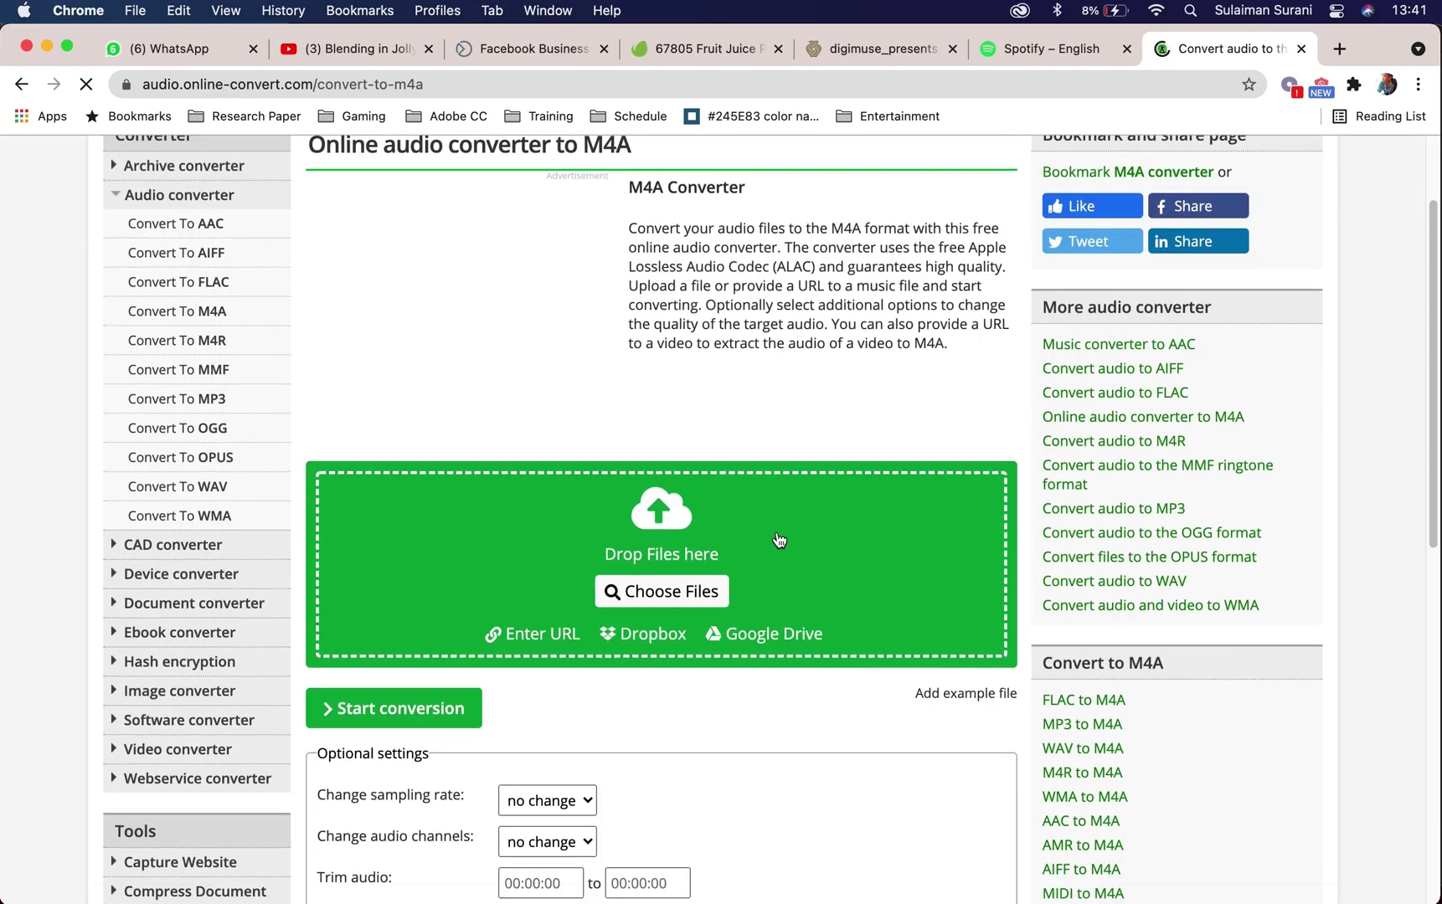
# Step: Upload Podcast Calm.mp3 and set Change sampling rate to 48000 Hz
pyautogui.click(662, 592)
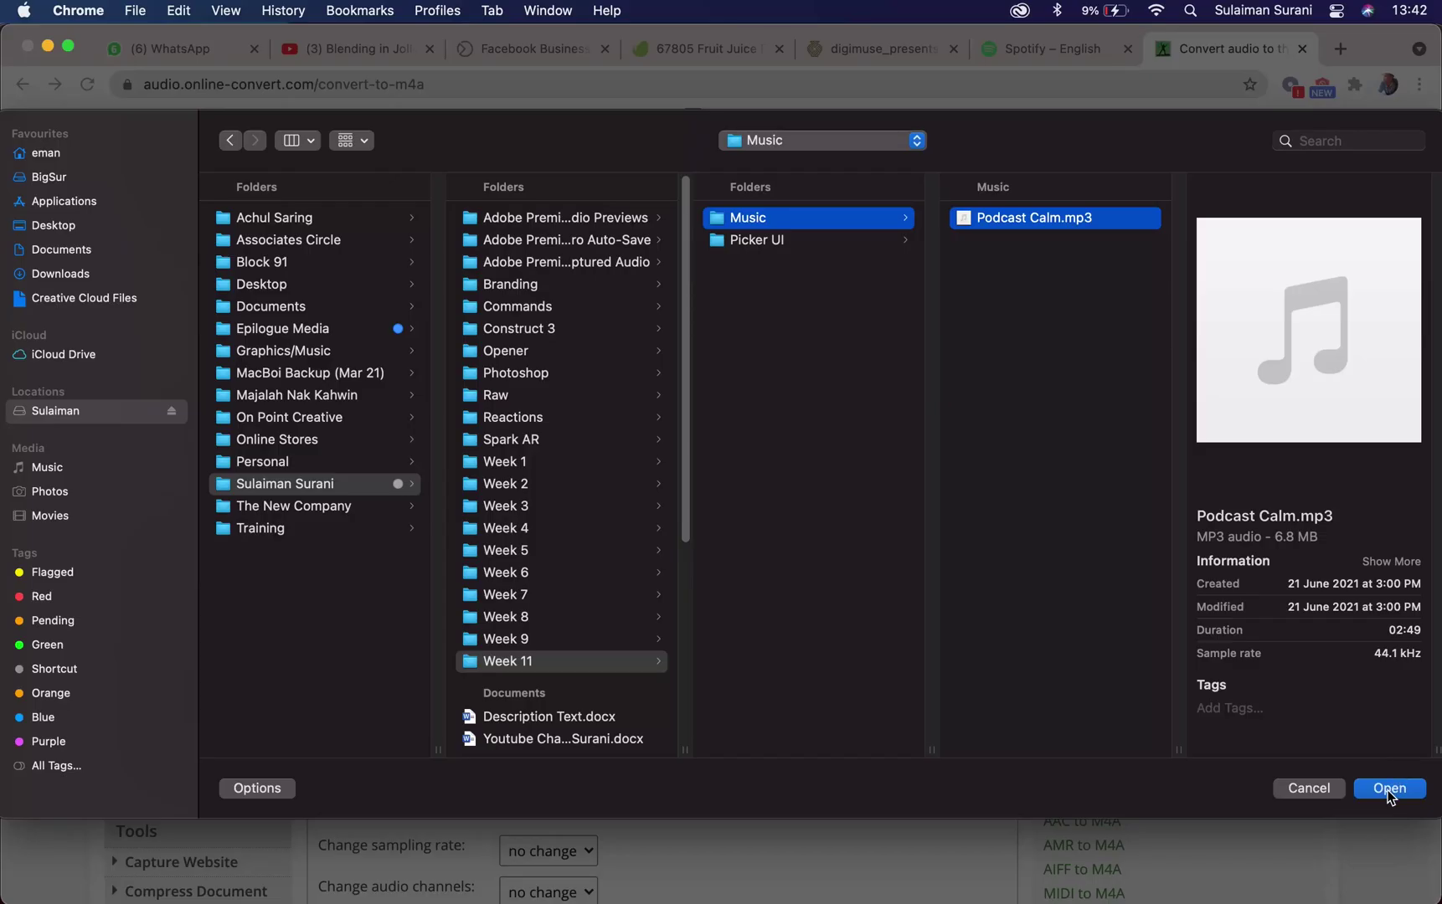
pyautogui.click(1390, 789)
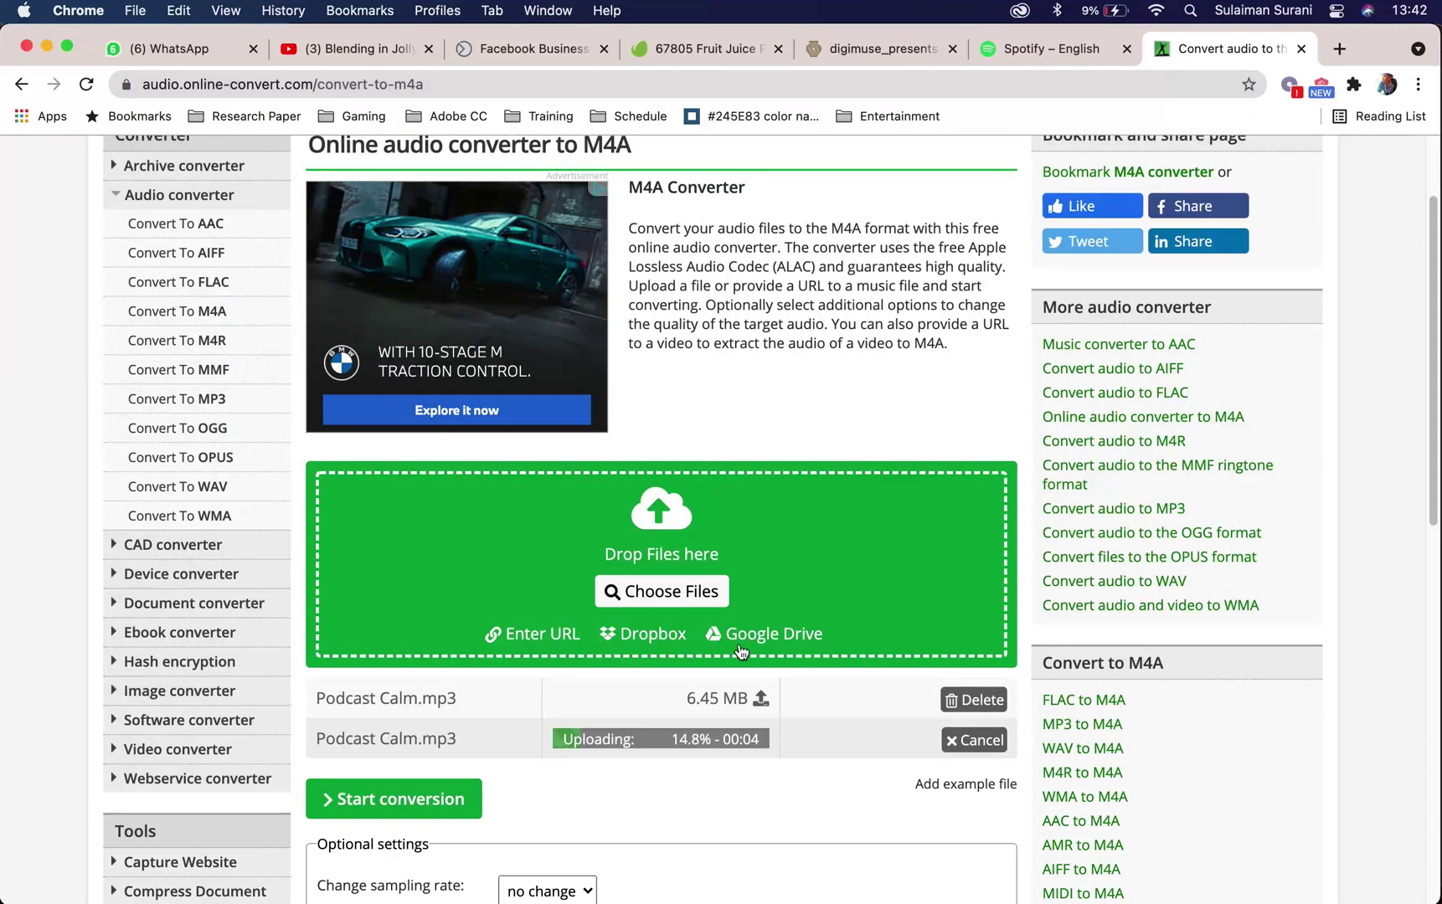
pyautogui.scroll(-5, 740, 654)
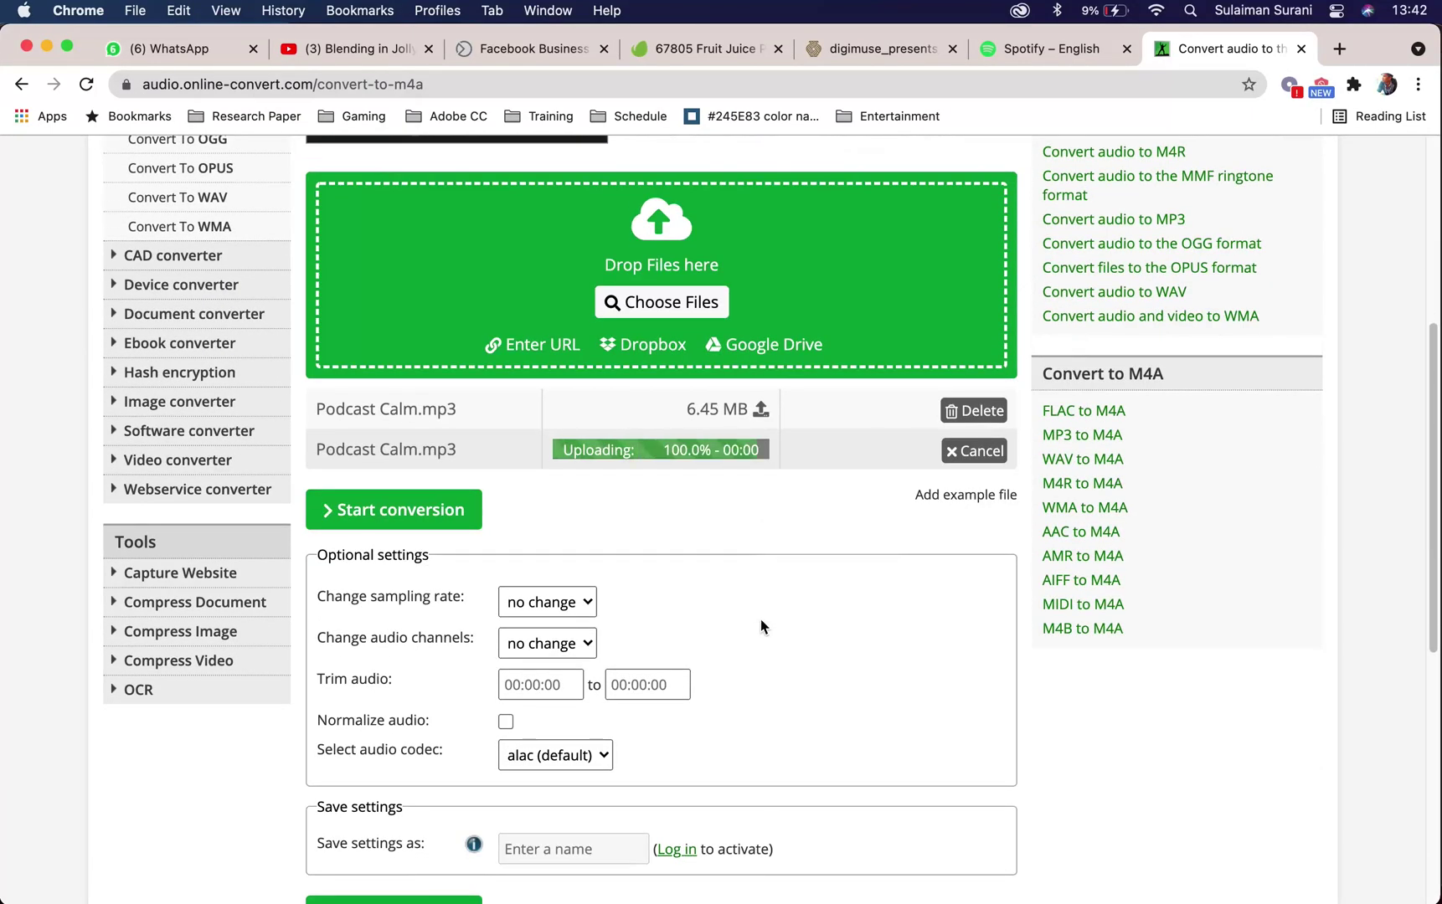
pyautogui.scroll(-2, 739, 475)
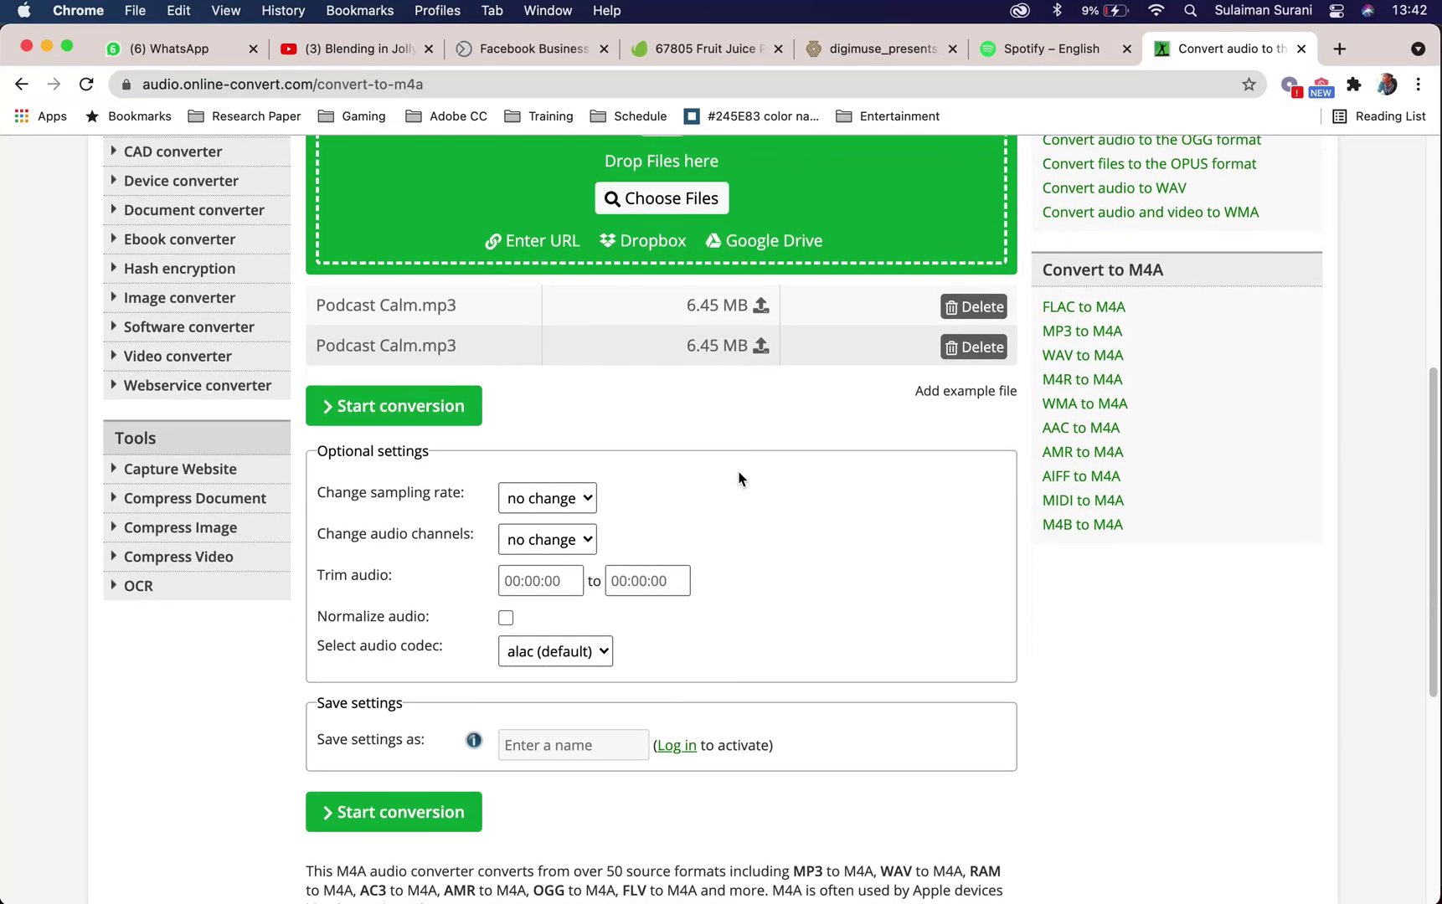
pyautogui.scroll(-2, 574, 460)
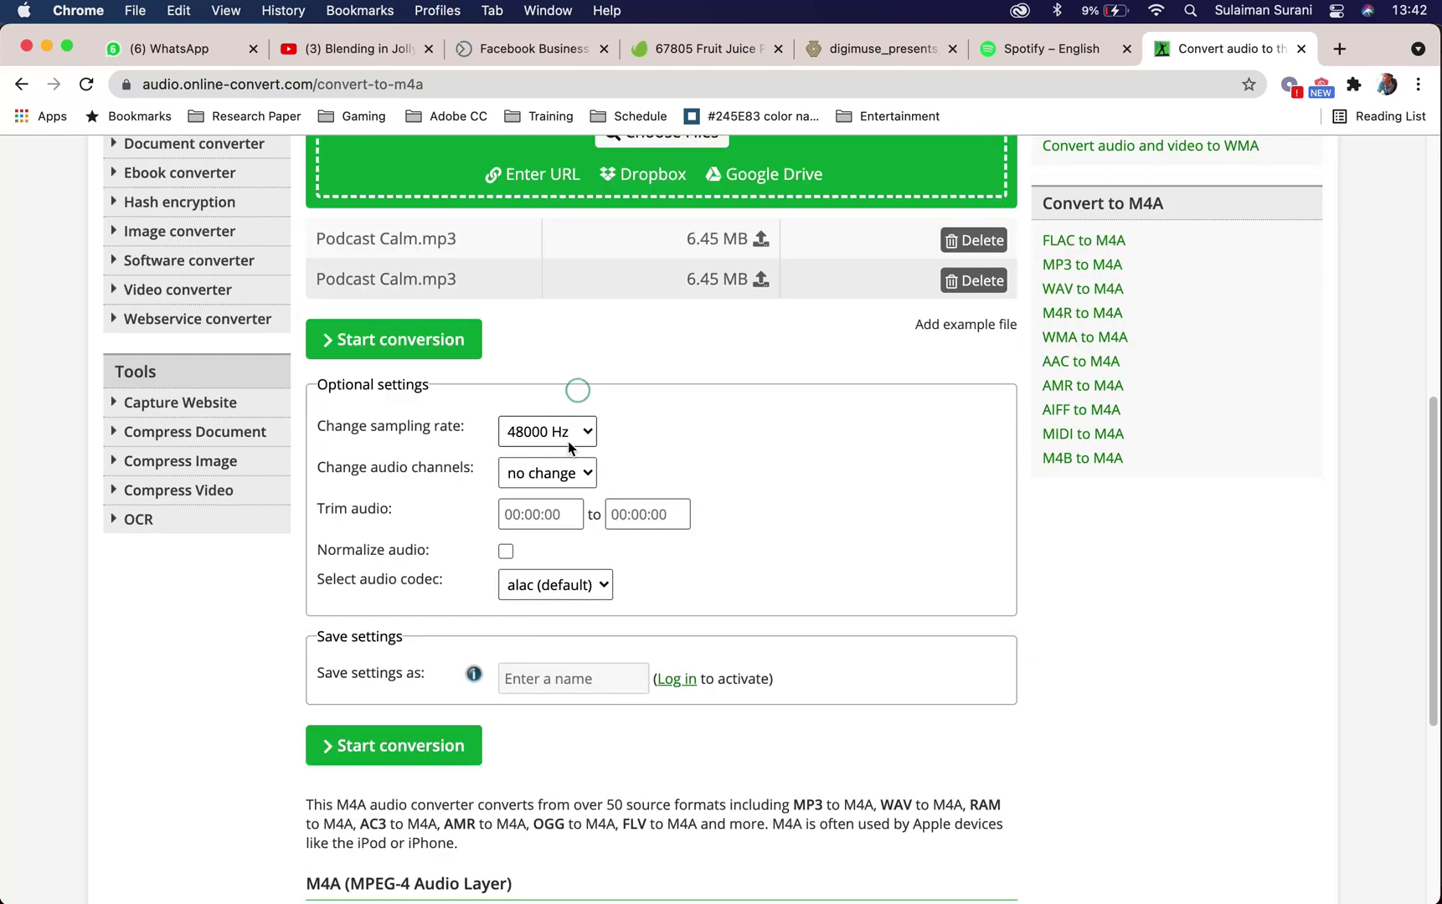
pyautogui.click(561, 434)
# Step: Set audio channels to mono and trim the audio to end at 00:00:15
pyautogui.click(547, 462)
pyautogui.click(672, 415)
pyautogui.click(539, 466)
pyautogui.click(553, 485)
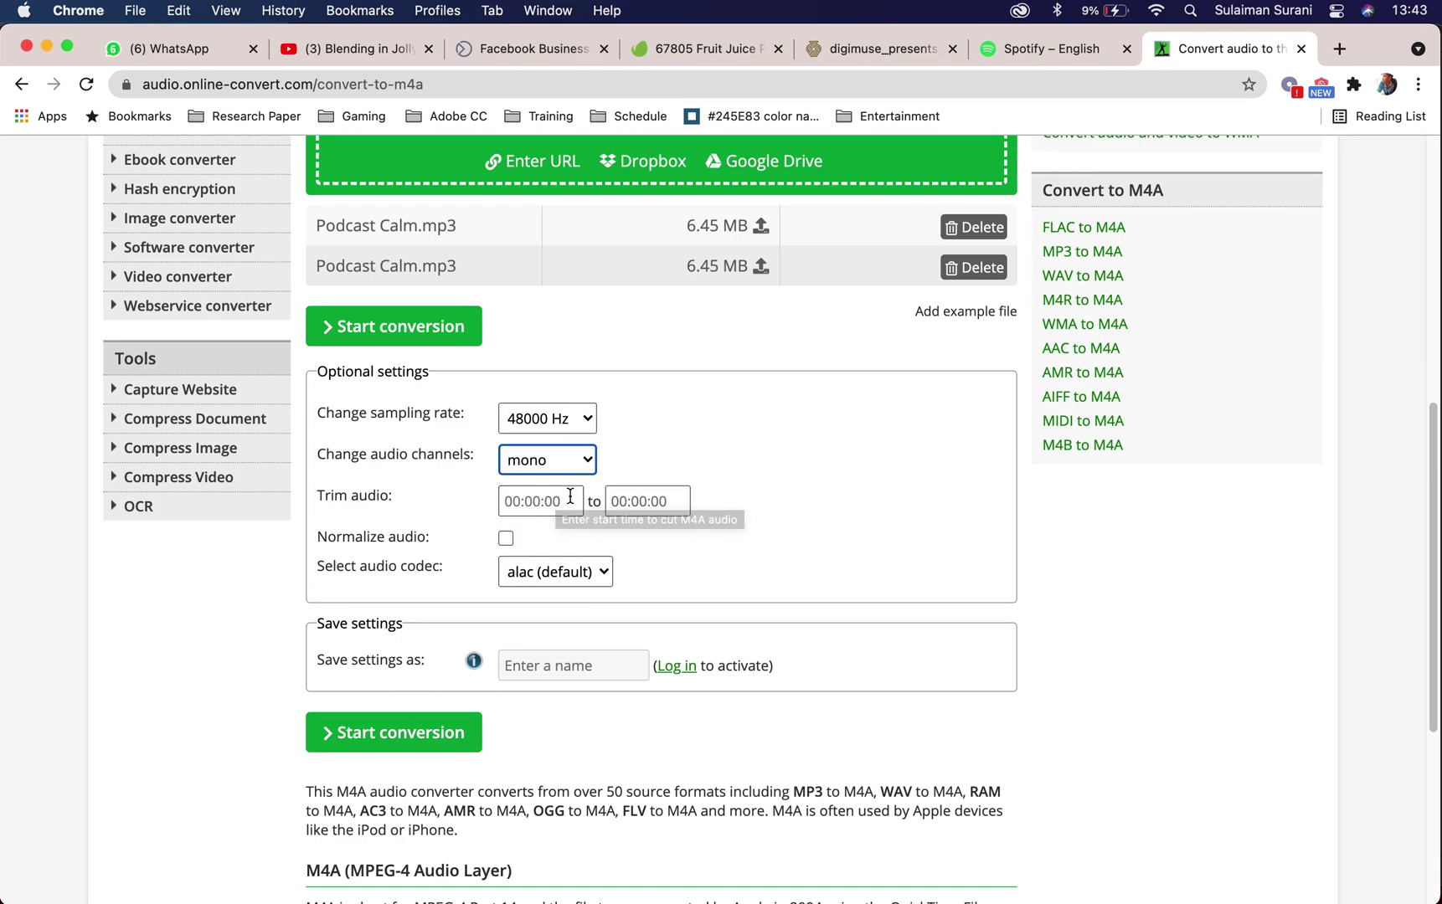
pyautogui.click(540, 502)
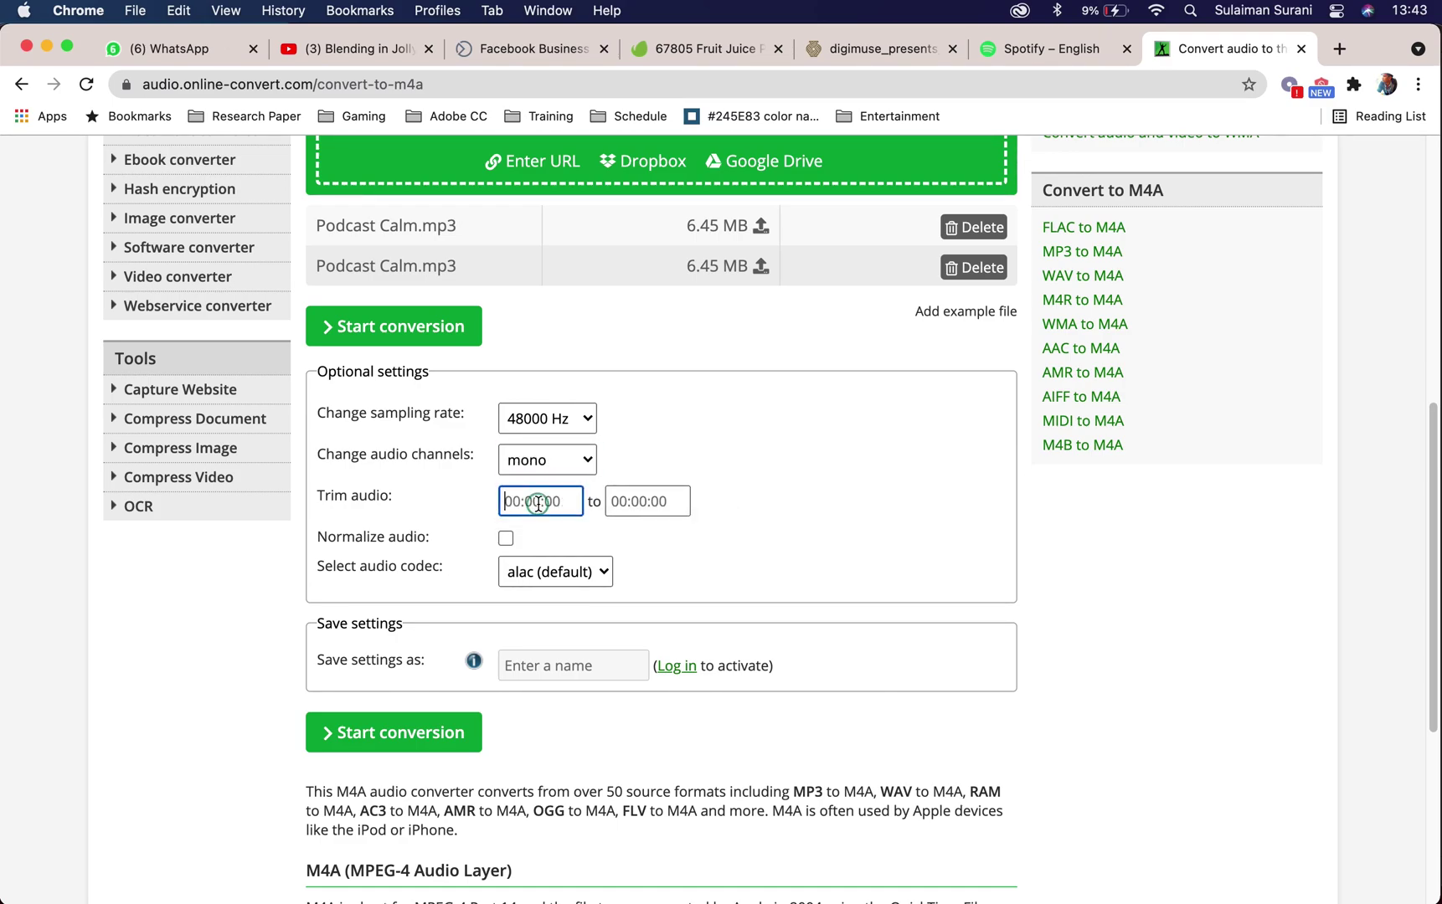
pyautogui.click(642, 500)
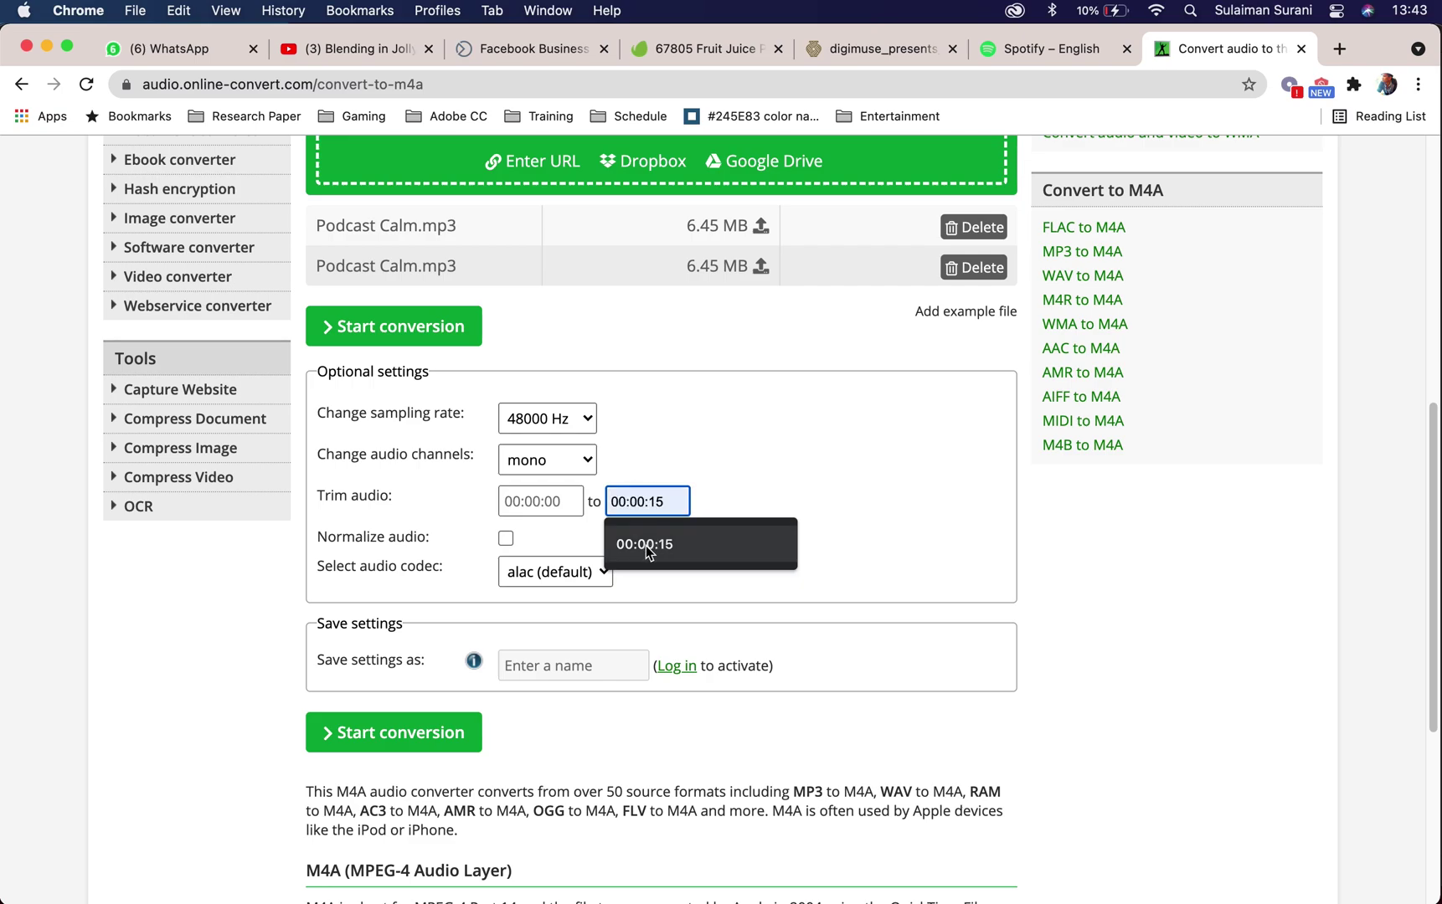
pyautogui.click(671, 546)
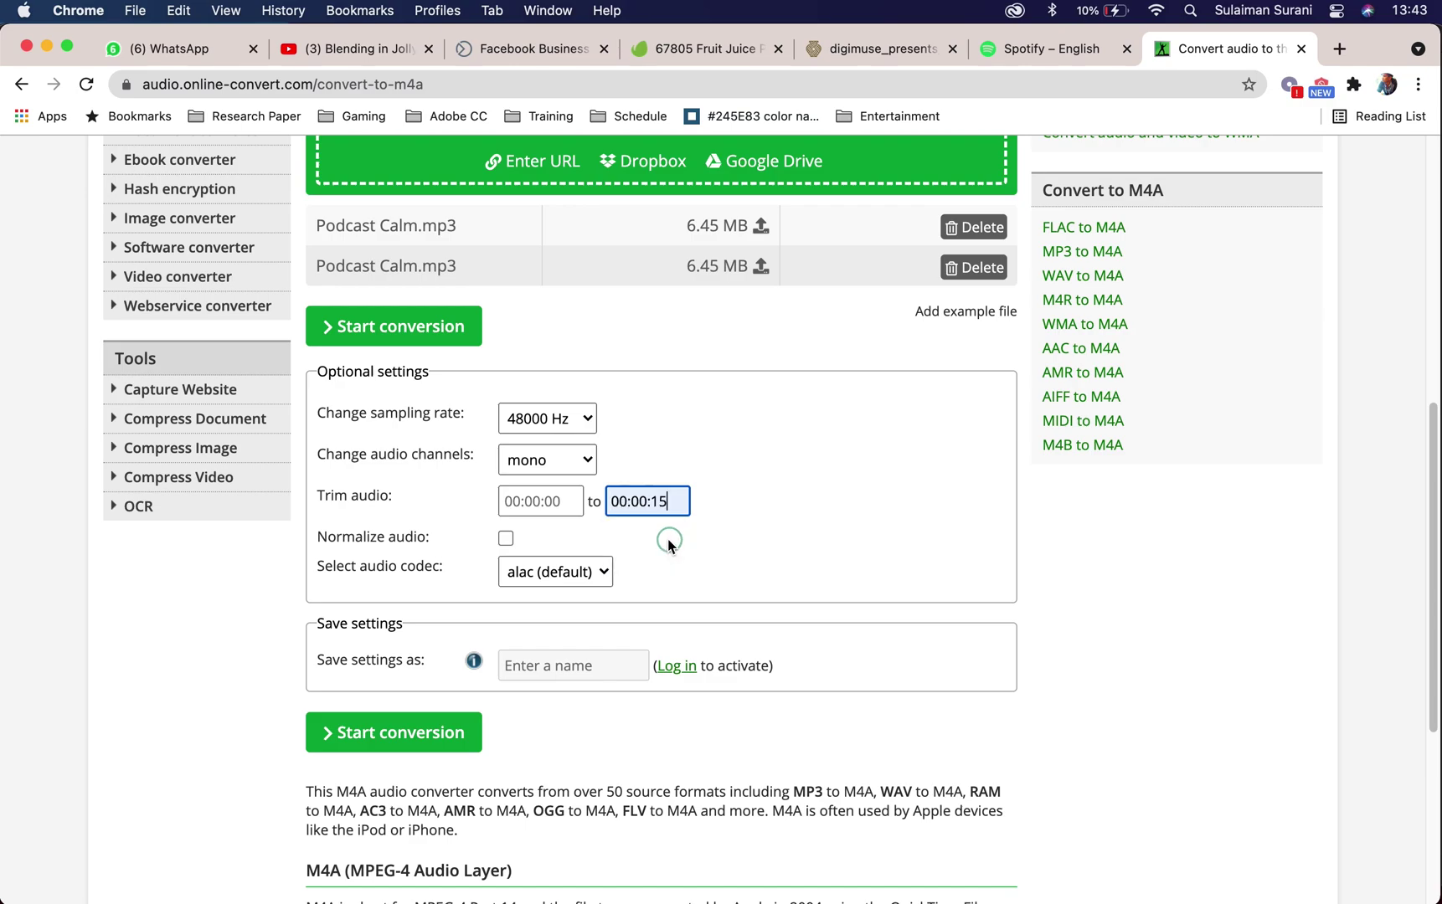
# Step: Start the conversion to download Podcast Calm.m4a, then minimise Chrome
pyautogui.scroll(-2, 361, 670)
pyautogui.click(362, 679)
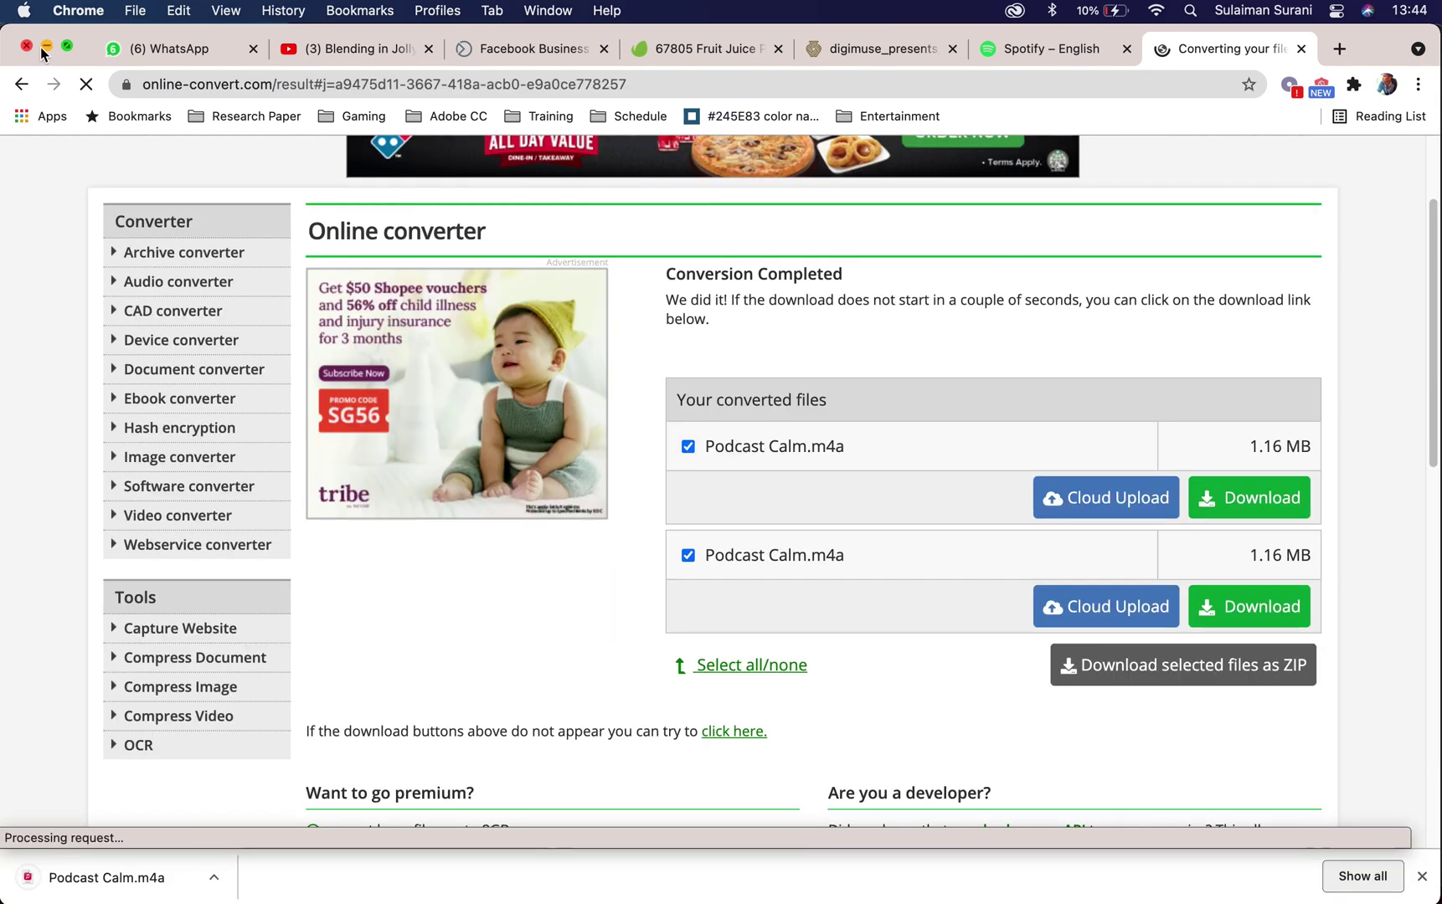
pyautogui.click(47, 49)
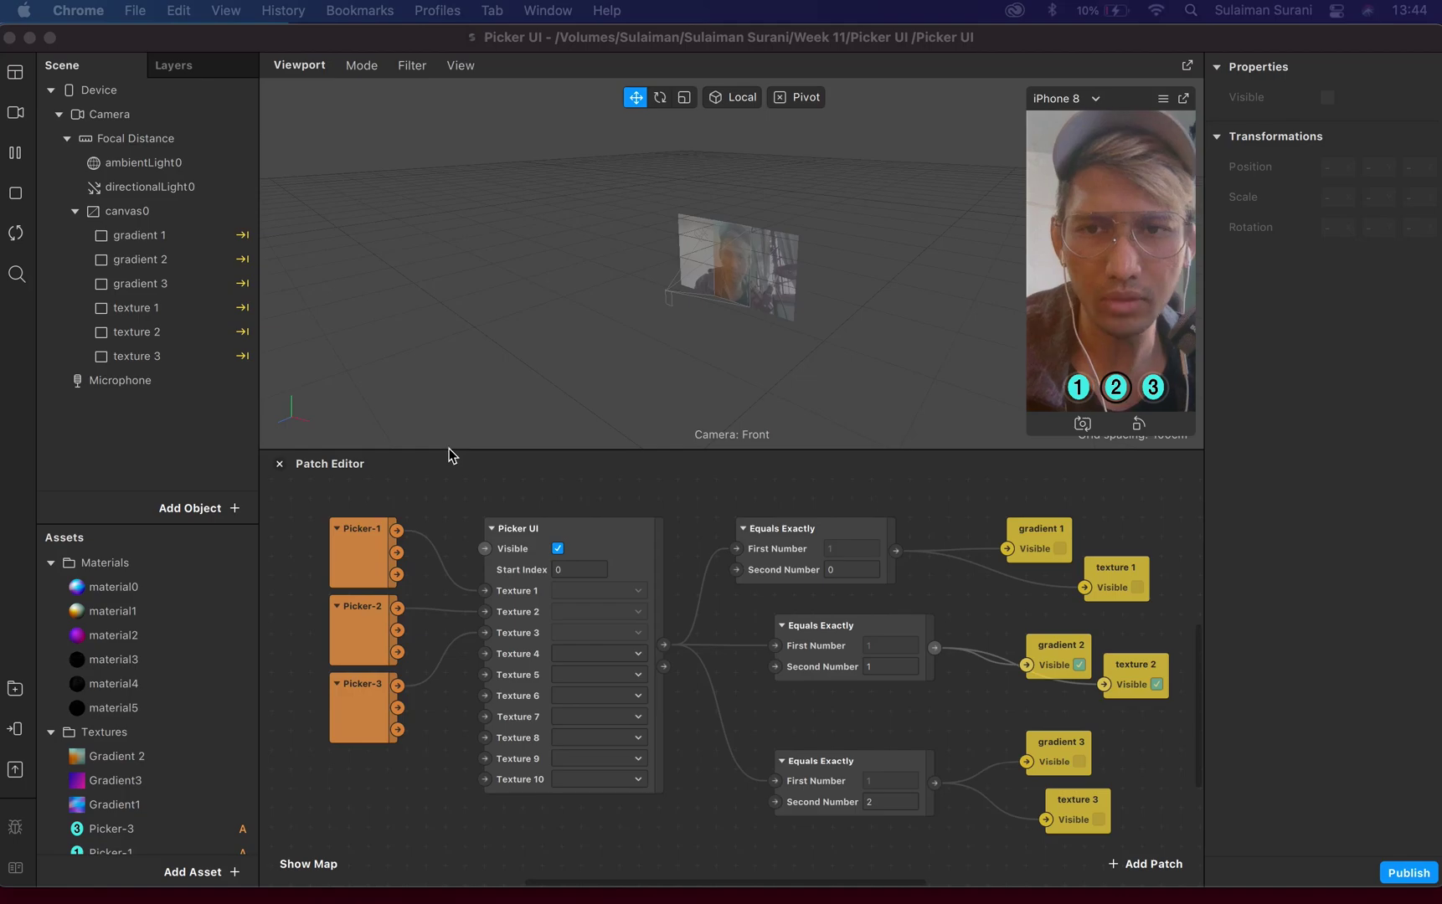
# Step: Bring Spark AR Studio forward and enlarge the Patch Editor and Assets list slightly
pyautogui.click(546, 452)
pyautogui.moveTo(544, 445); pyautogui.dragTo(547, 428)
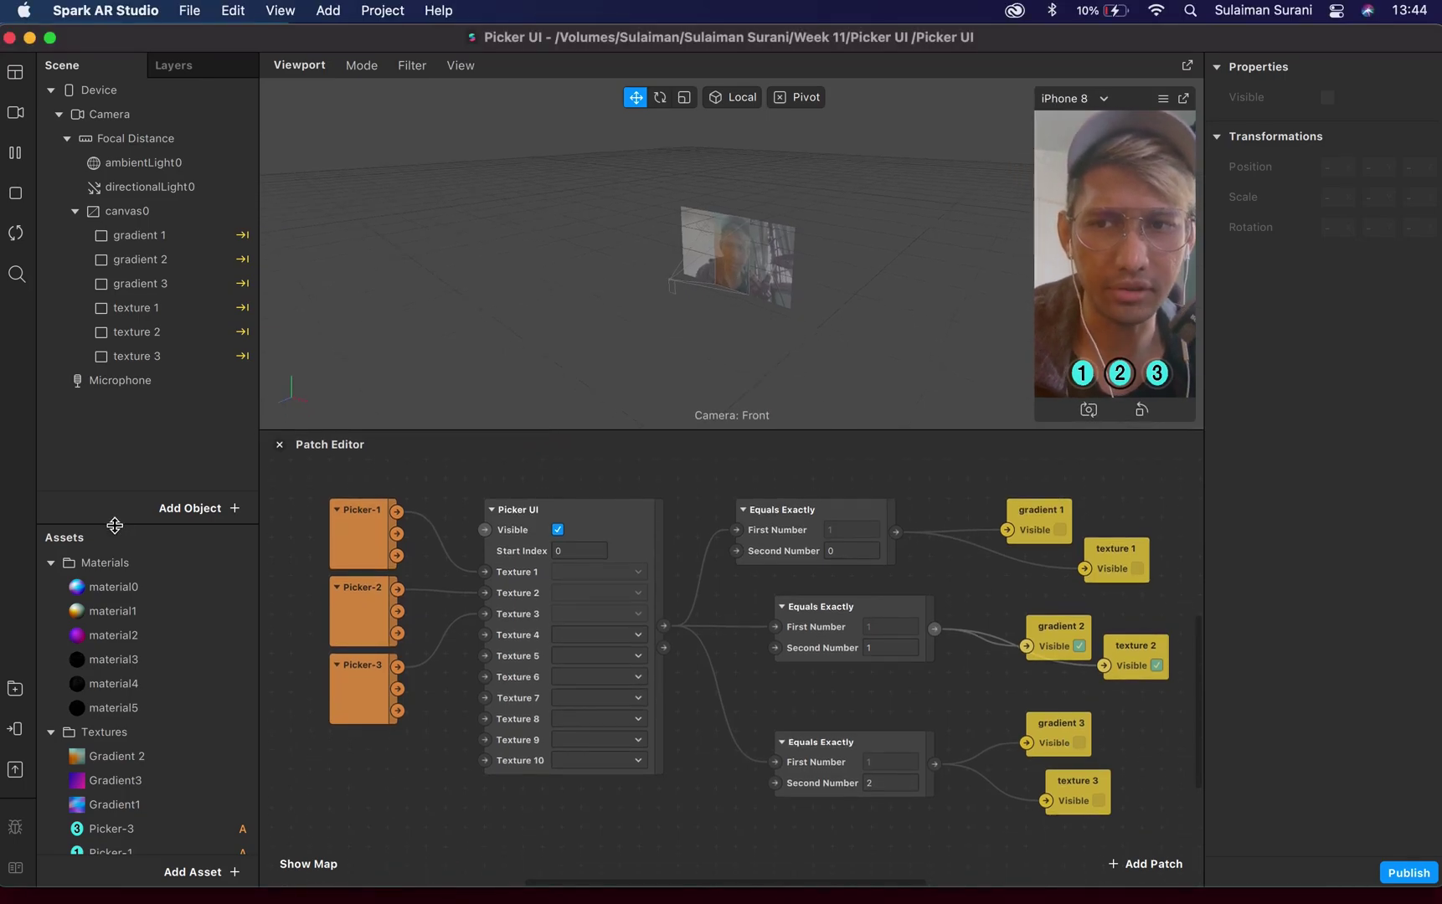
pyautogui.moveTo(121, 523); pyautogui.dragTo(122, 457)
# Step: Add an Audio Playback Controller asset, keeping the default name audioPlaybackController0
pyautogui.click(193, 872)
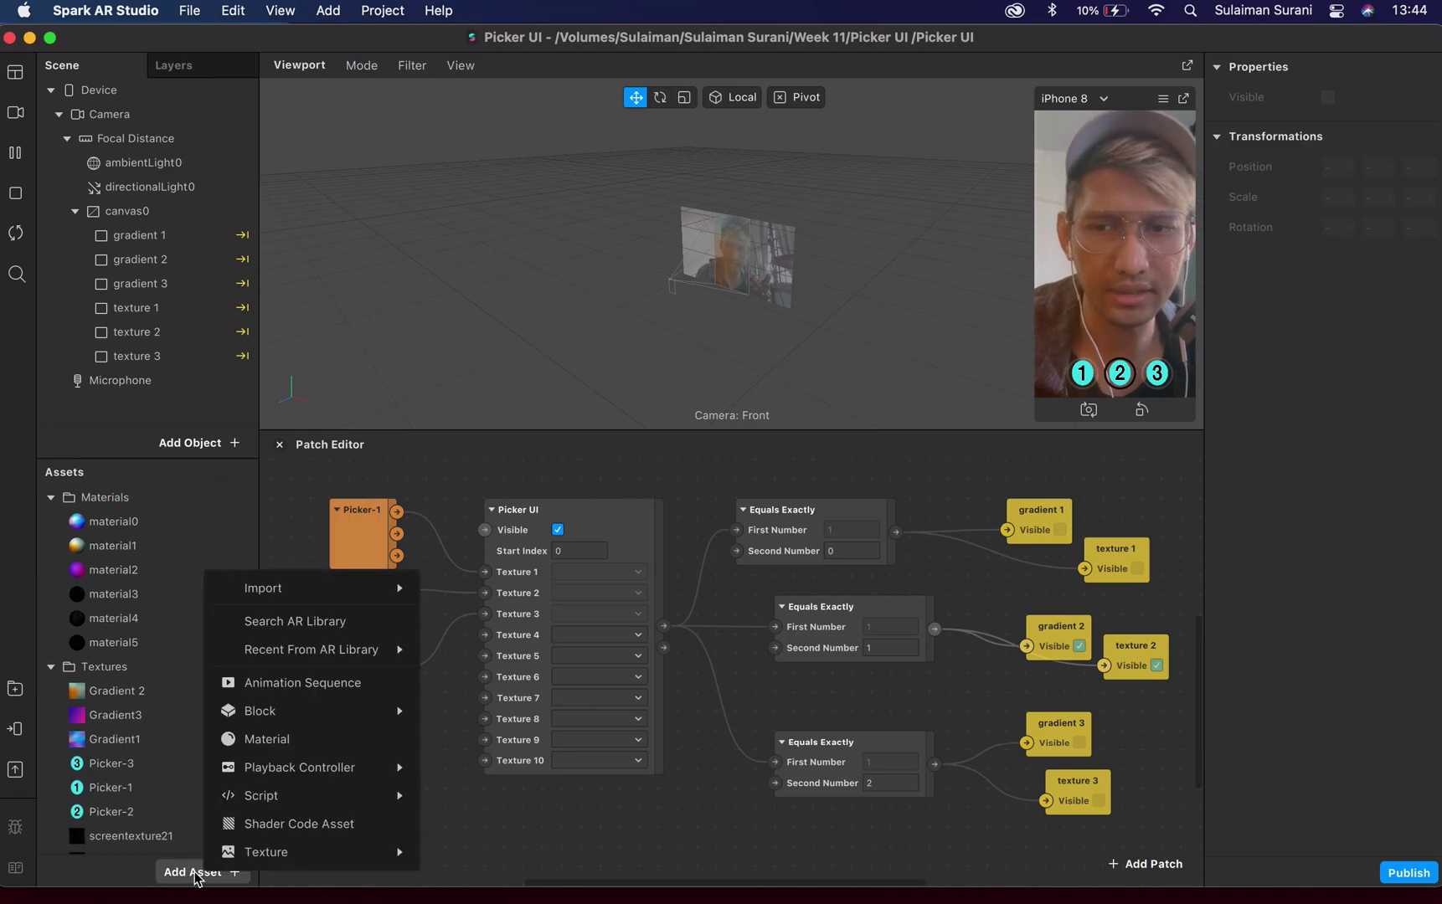
pyautogui.moveTo(309, 772)
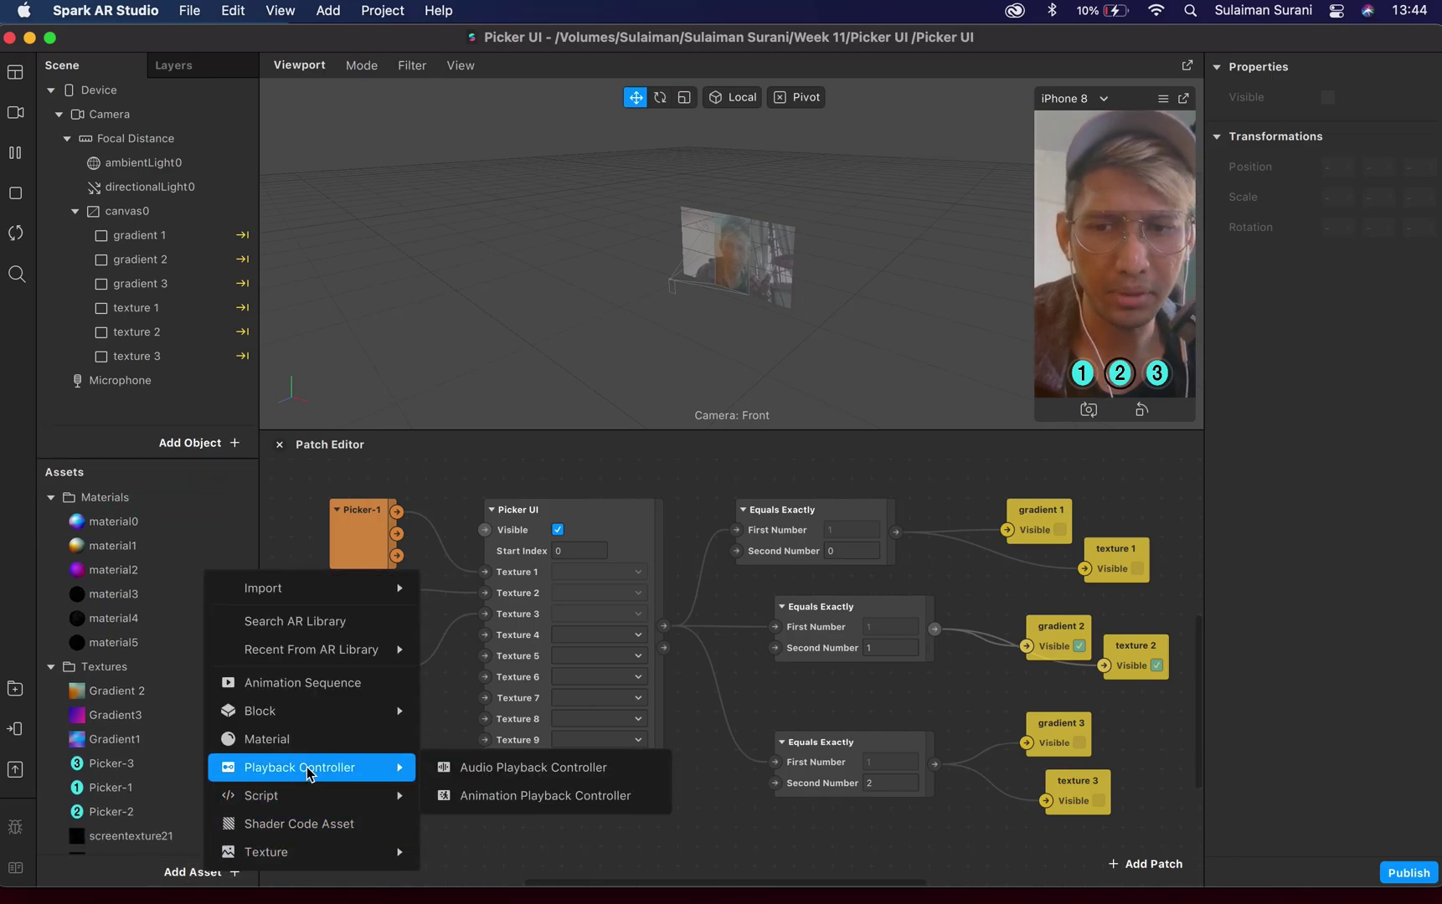
pyautogui.click(495, 772)
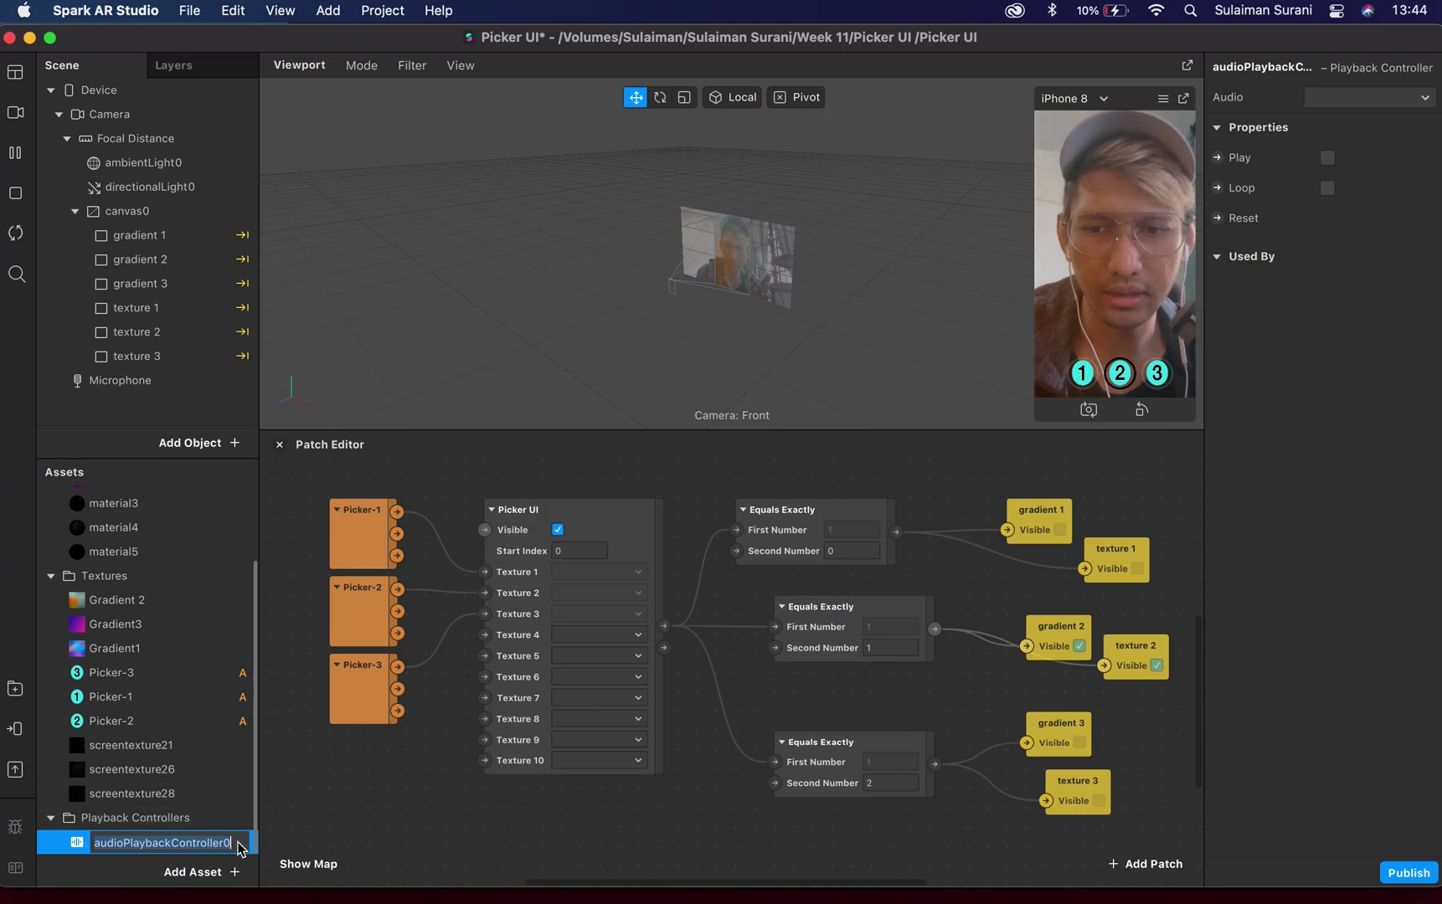
pyautogui.click(241, 847)
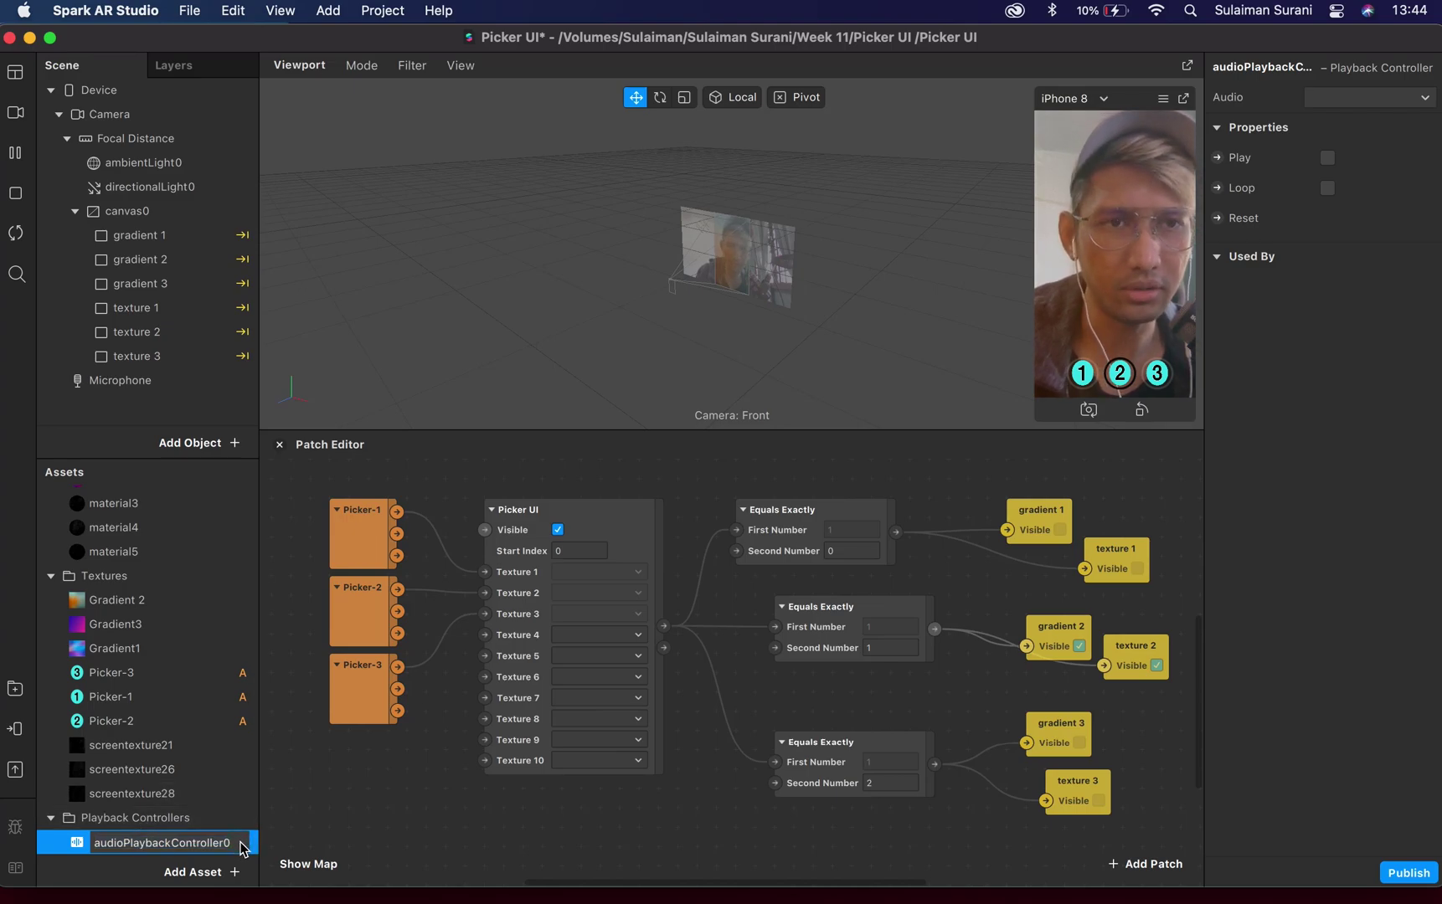
pyautogui.press('Return')
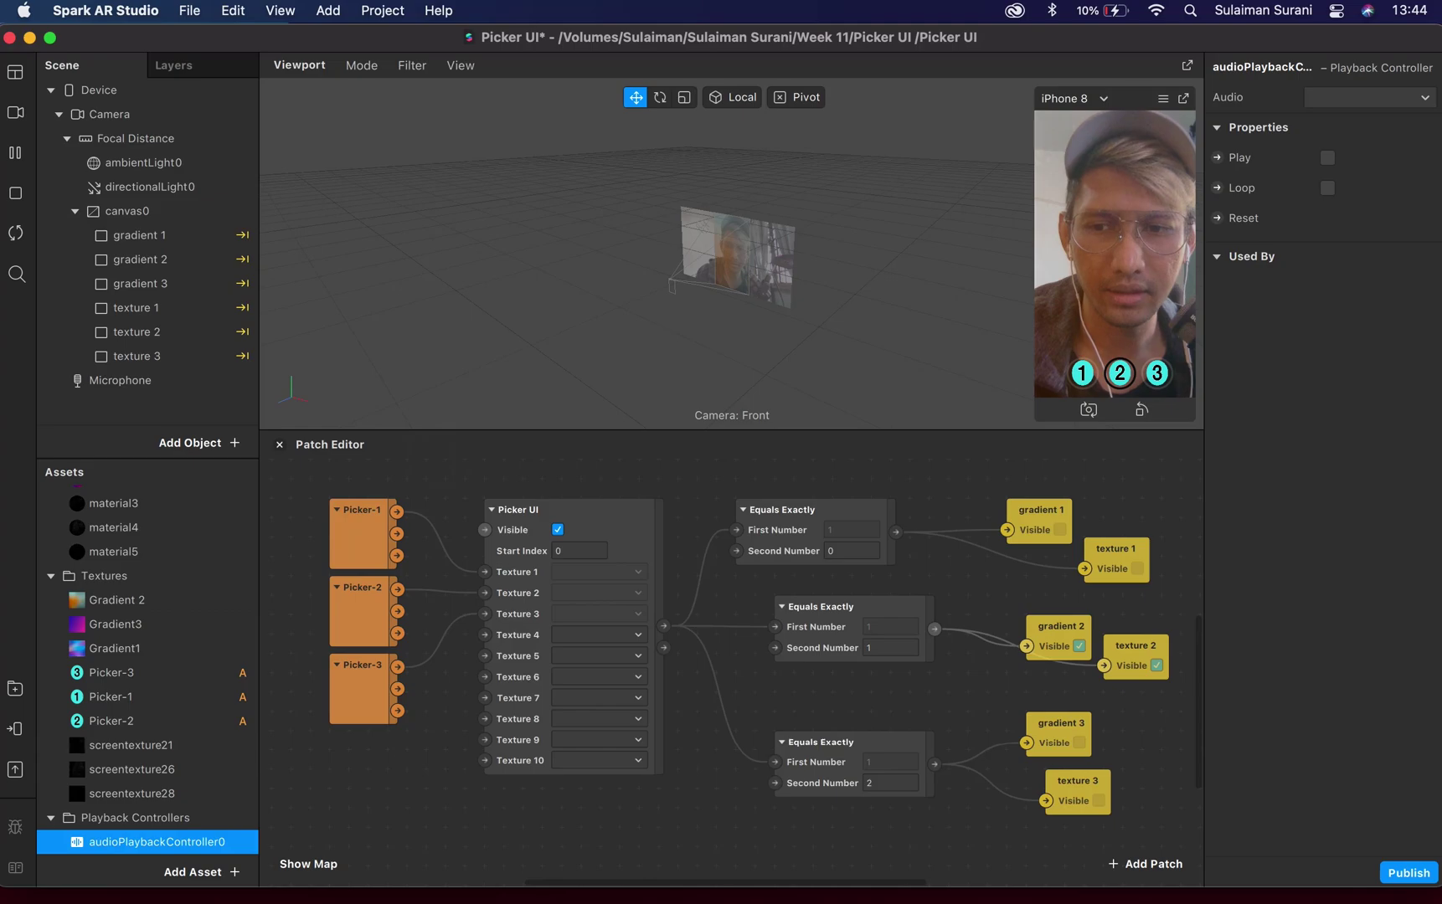
pyautogui.click(194, 881)
# Step: Import Podcast Calm.m4a from the Music folder on the computer
pyautogui.moveTo(340, 592)
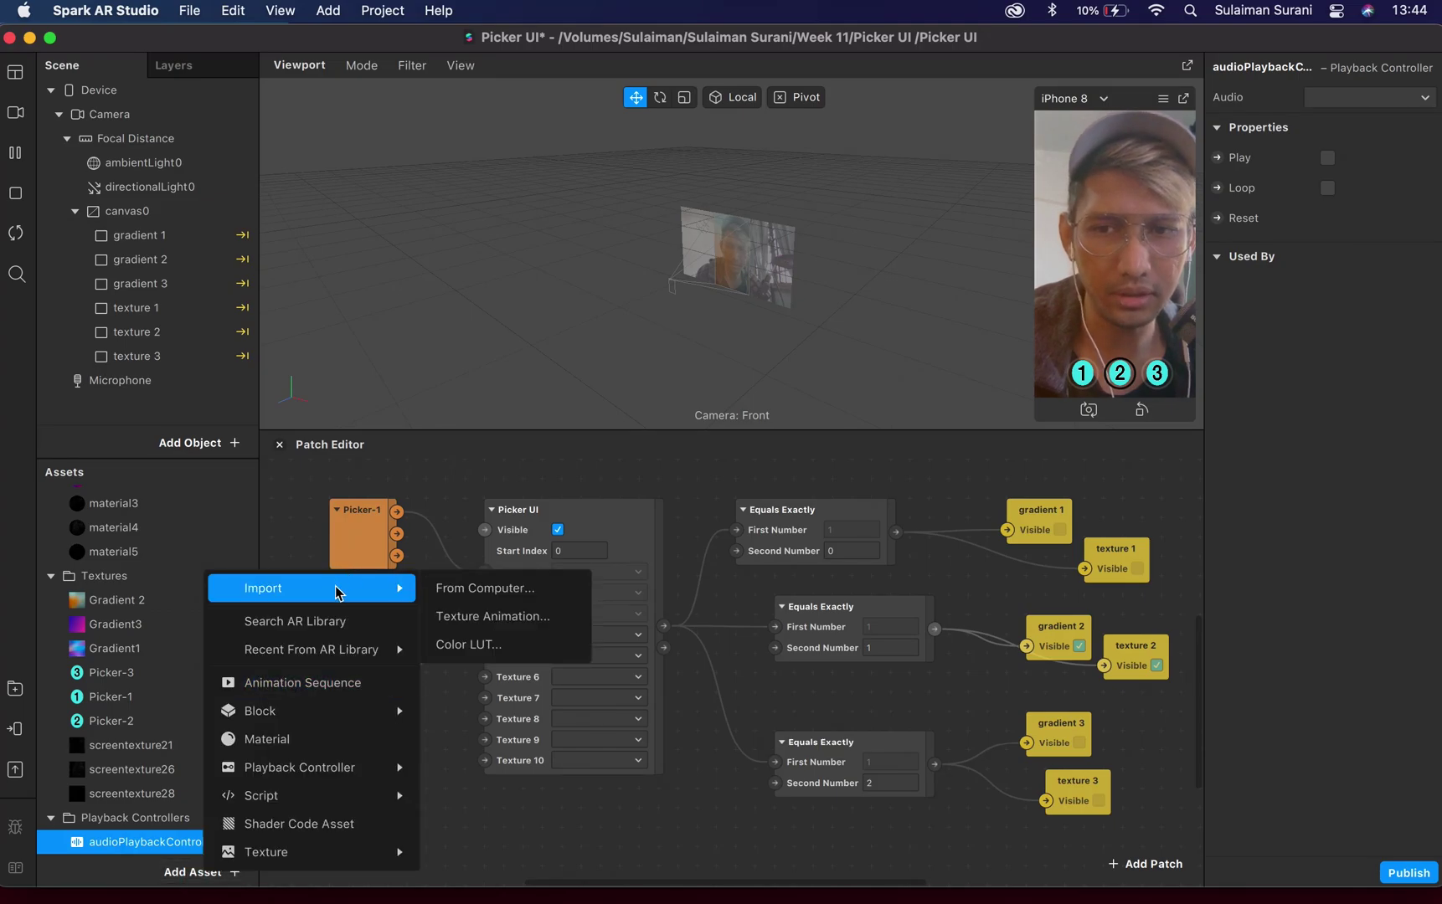
pyautogui.click(503, 593)
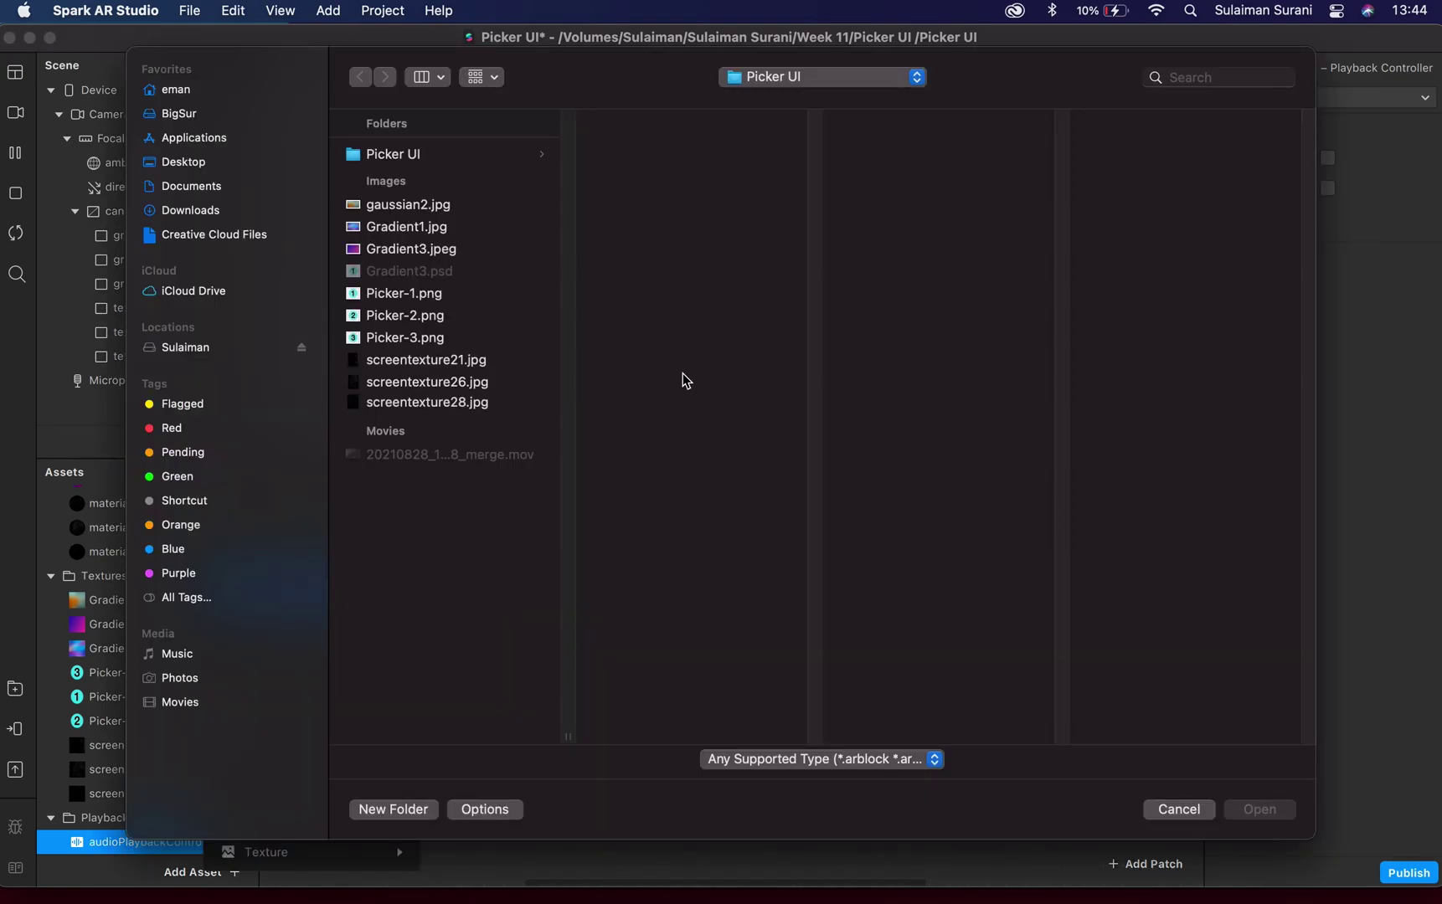
pyautogui.click(1268, 810)
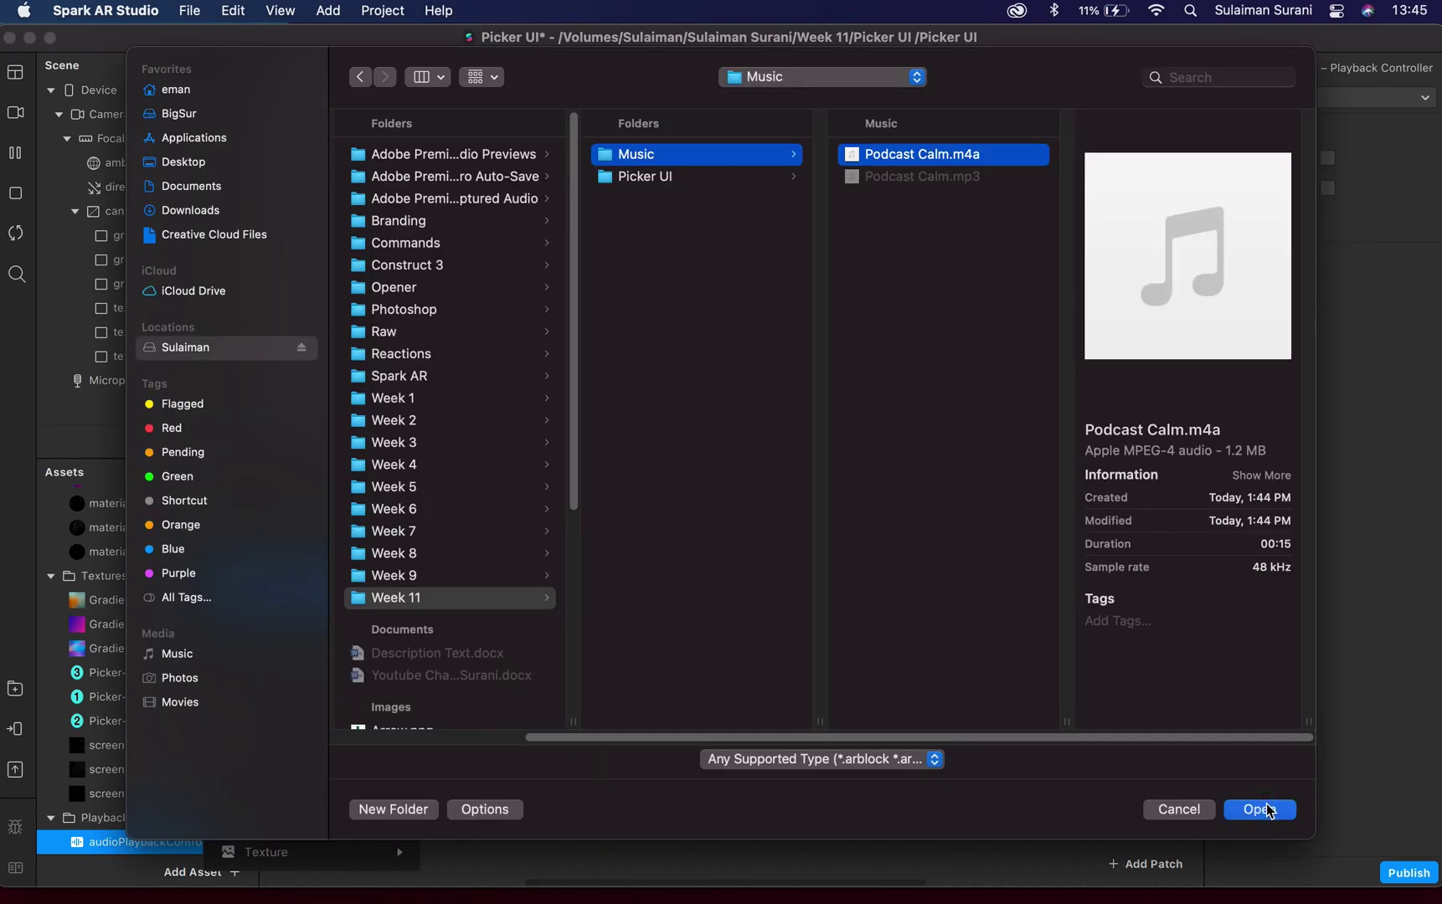
pyautogui.scroll(-2, 134, 670)
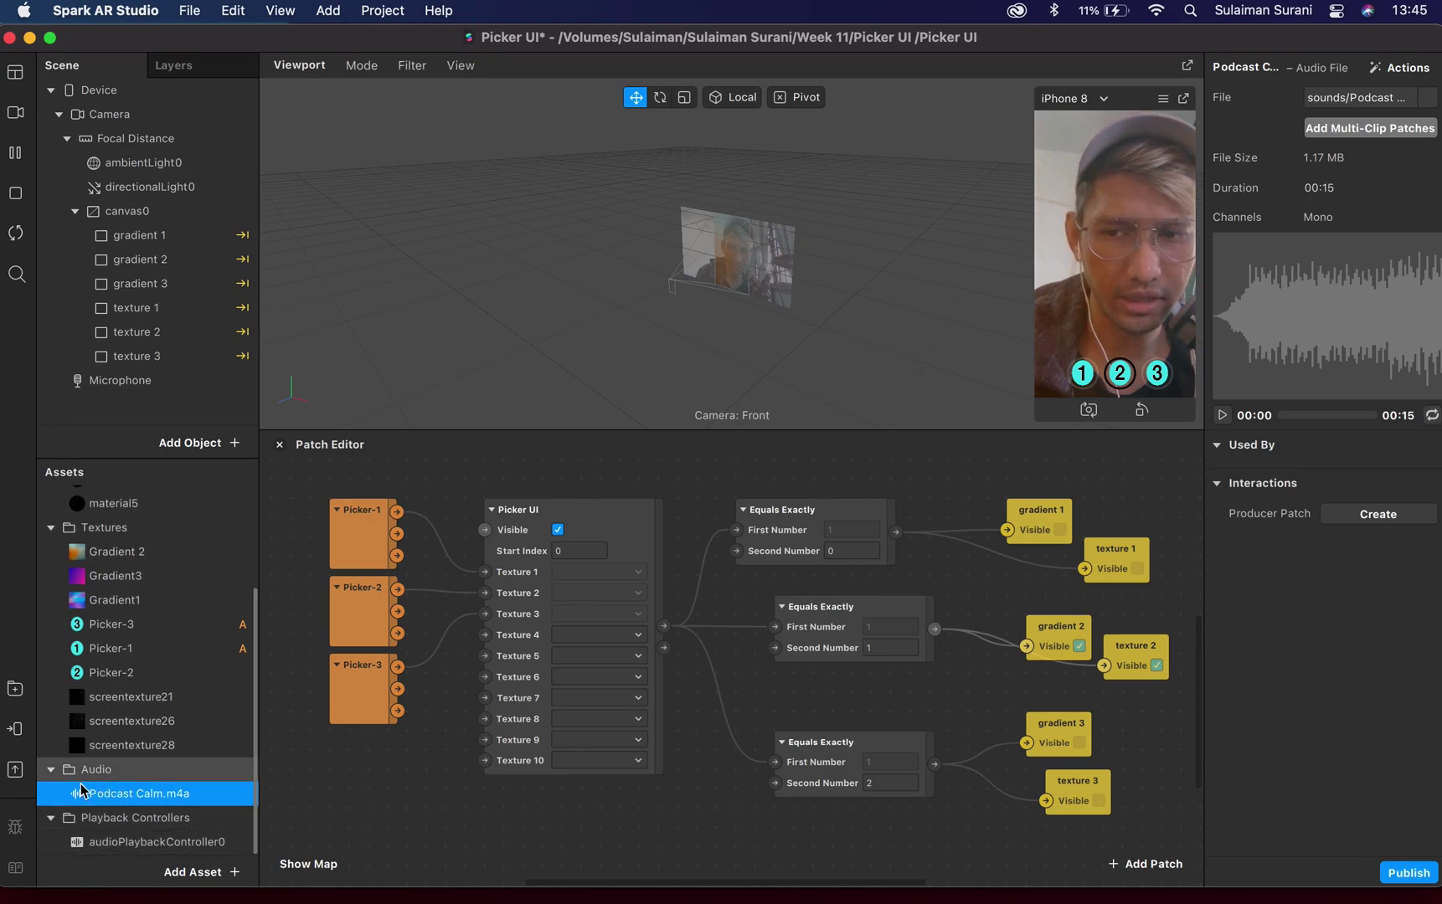
# Step: Give audioPlaybackController0 the Podcast Calm.m4a audio and tick Play and Loop
pyautogui.click(101, 843)
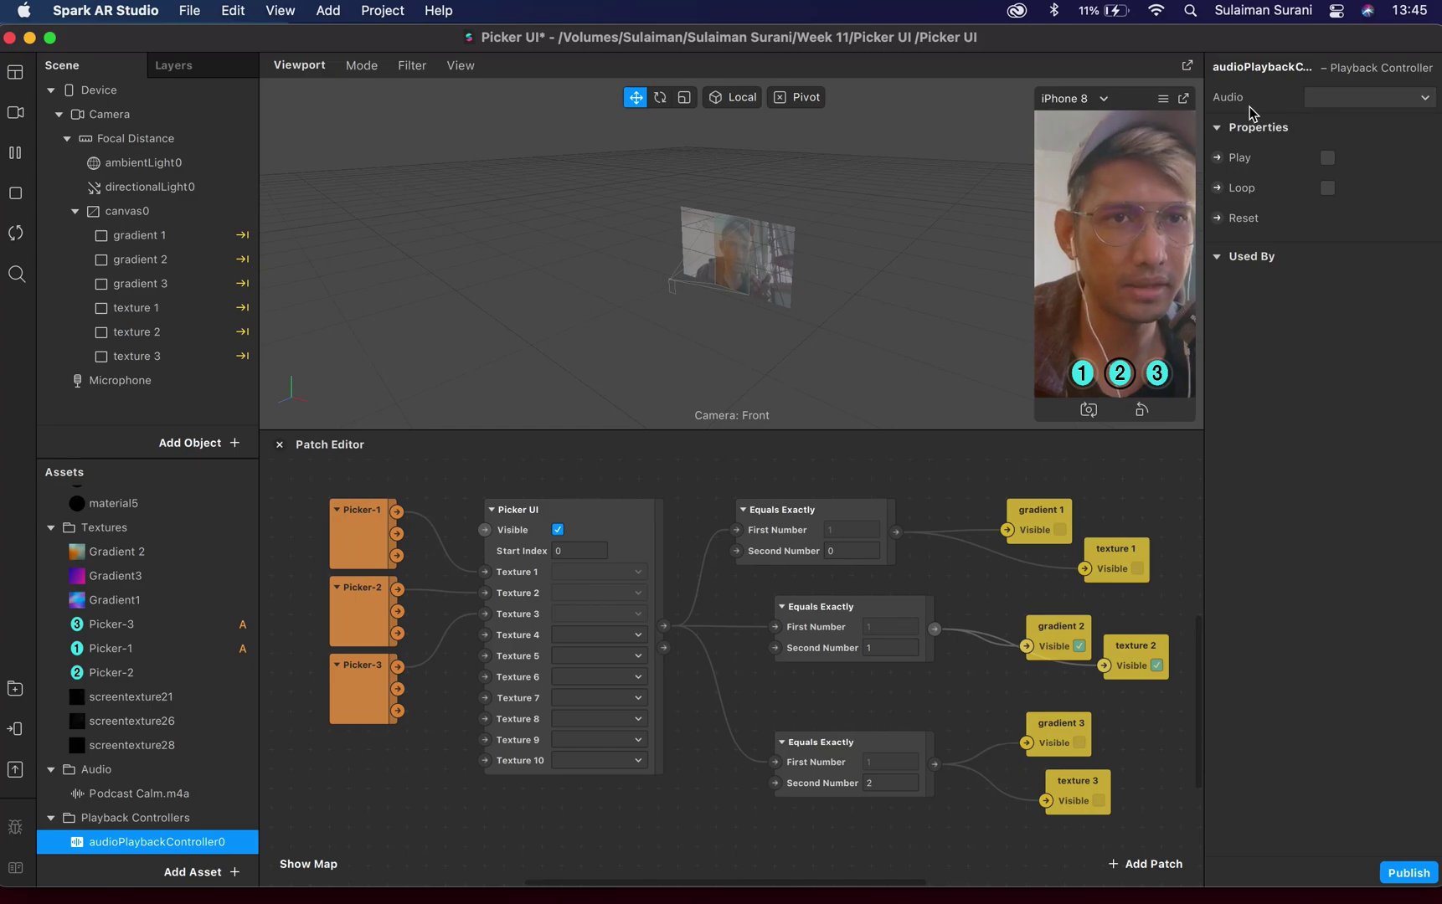
pyautogui.click(1348, 99)
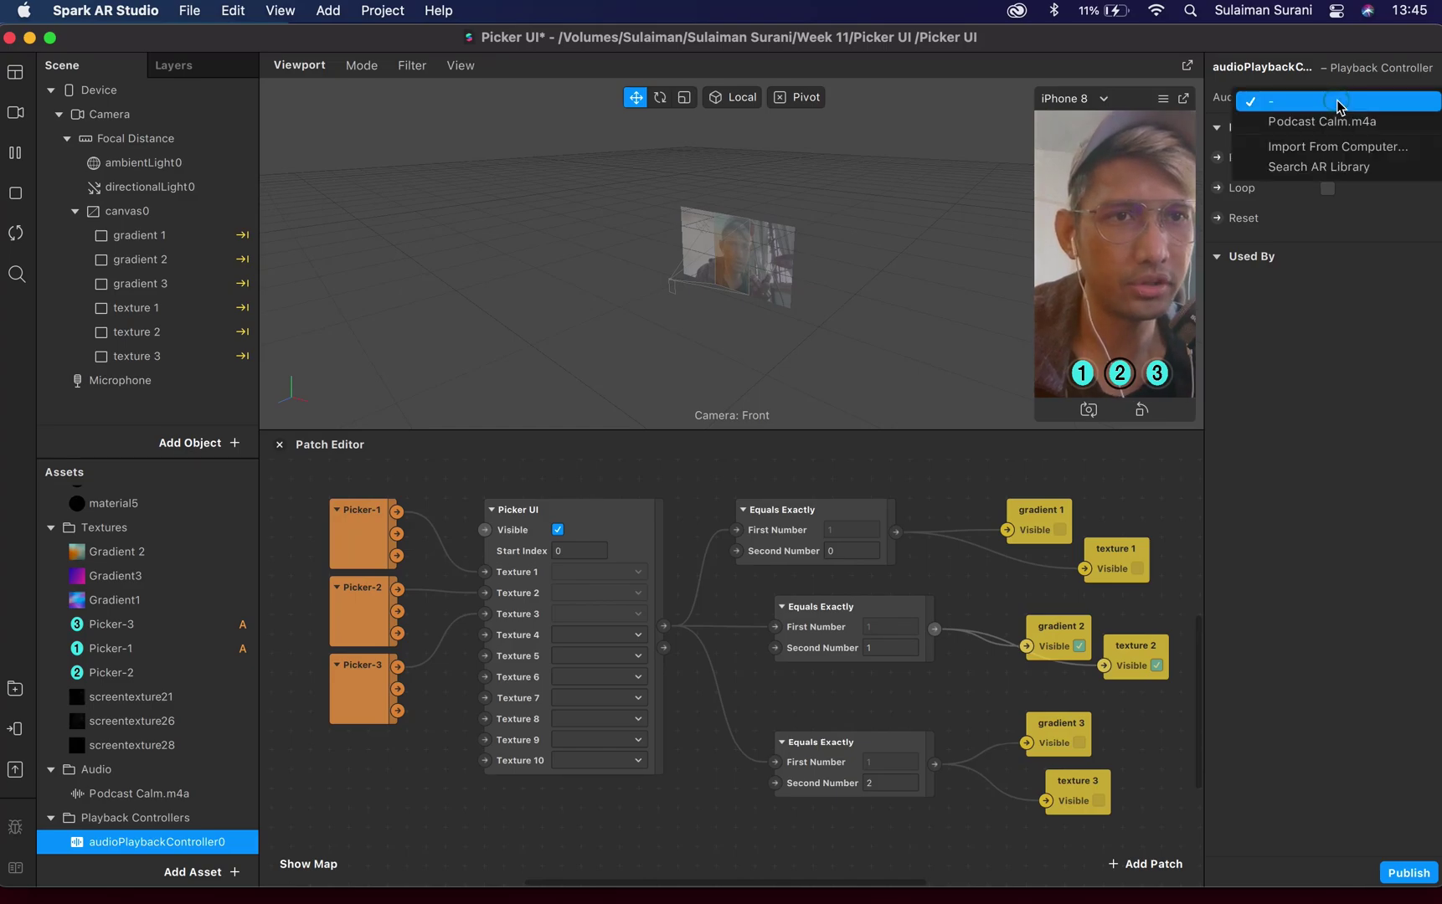
pyautogui.click(1295, 125)
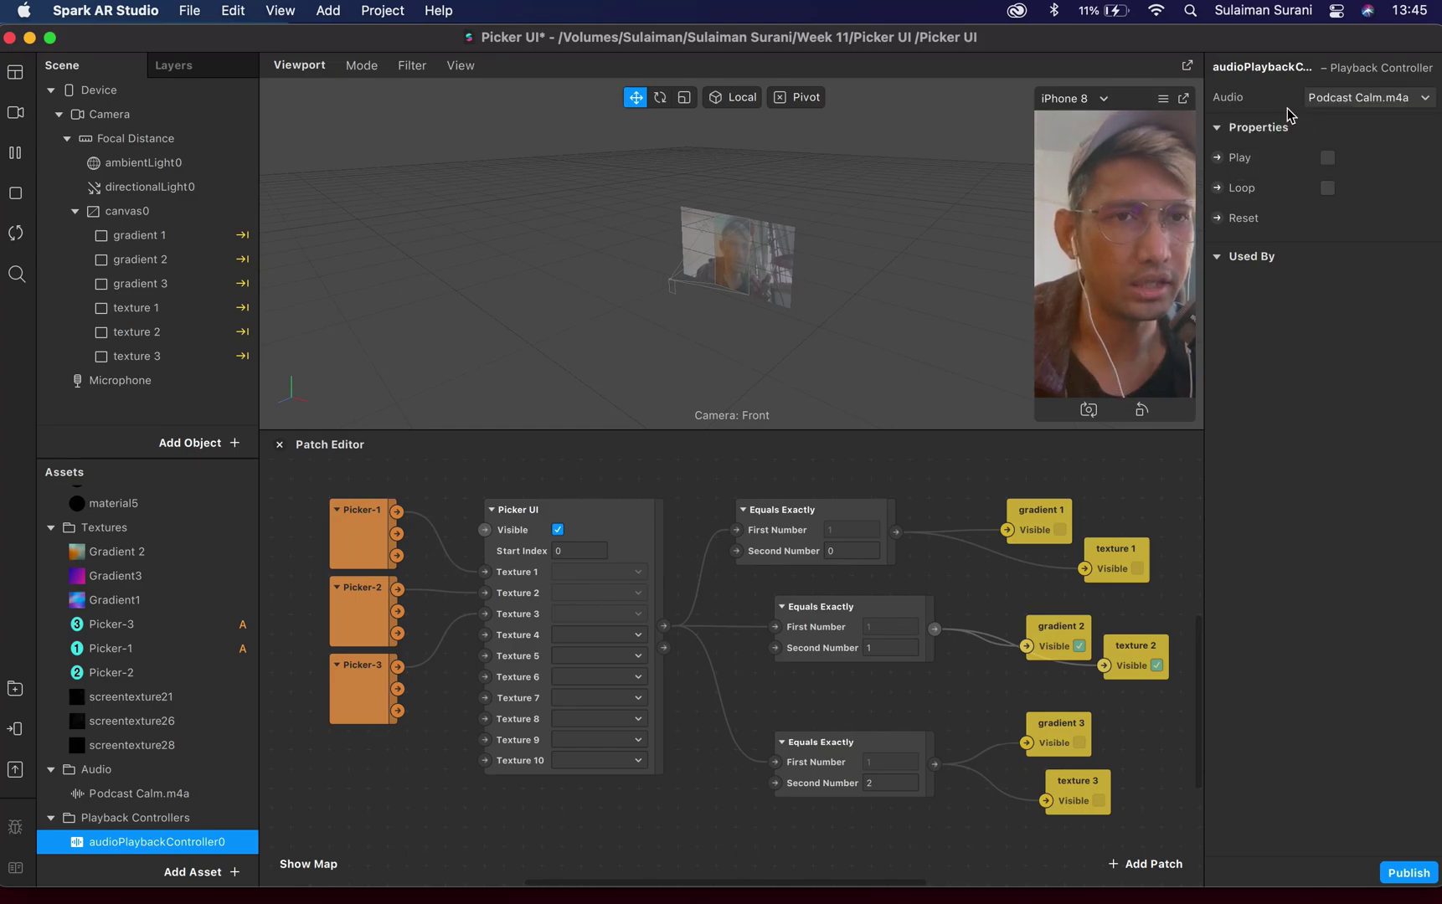
pyautogui.click(1329, 158)
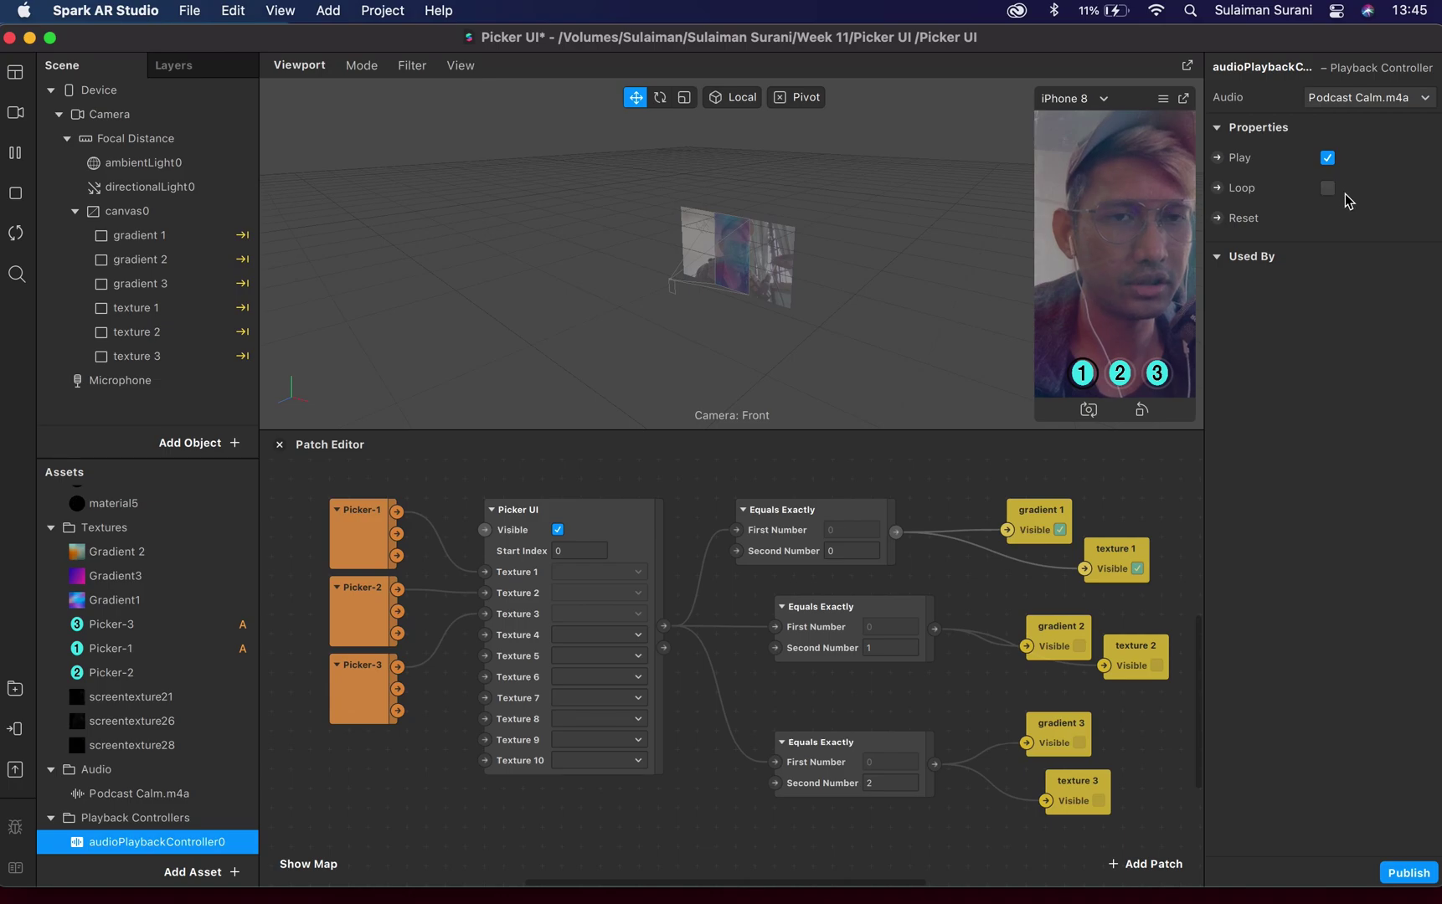
pyautogui.click(1328, 188)
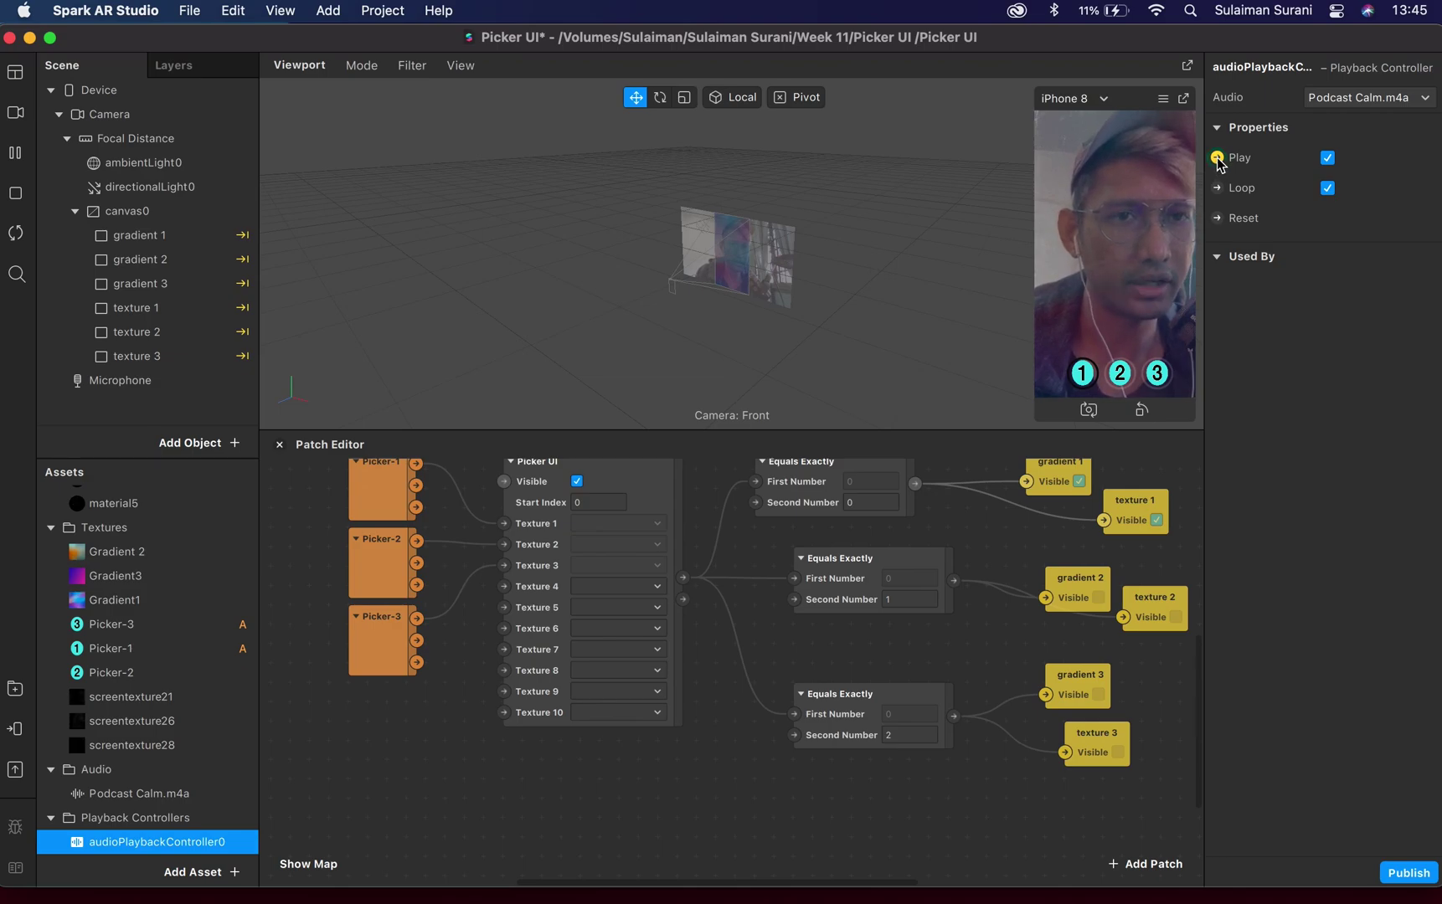
# Step: Create a patch from the controller's Play property and place it below the Picker UI patch
pyautogui.click(1217, 157)
pyautogui.moveTo(752, 712); pyautogui.dragTo(529, 829)
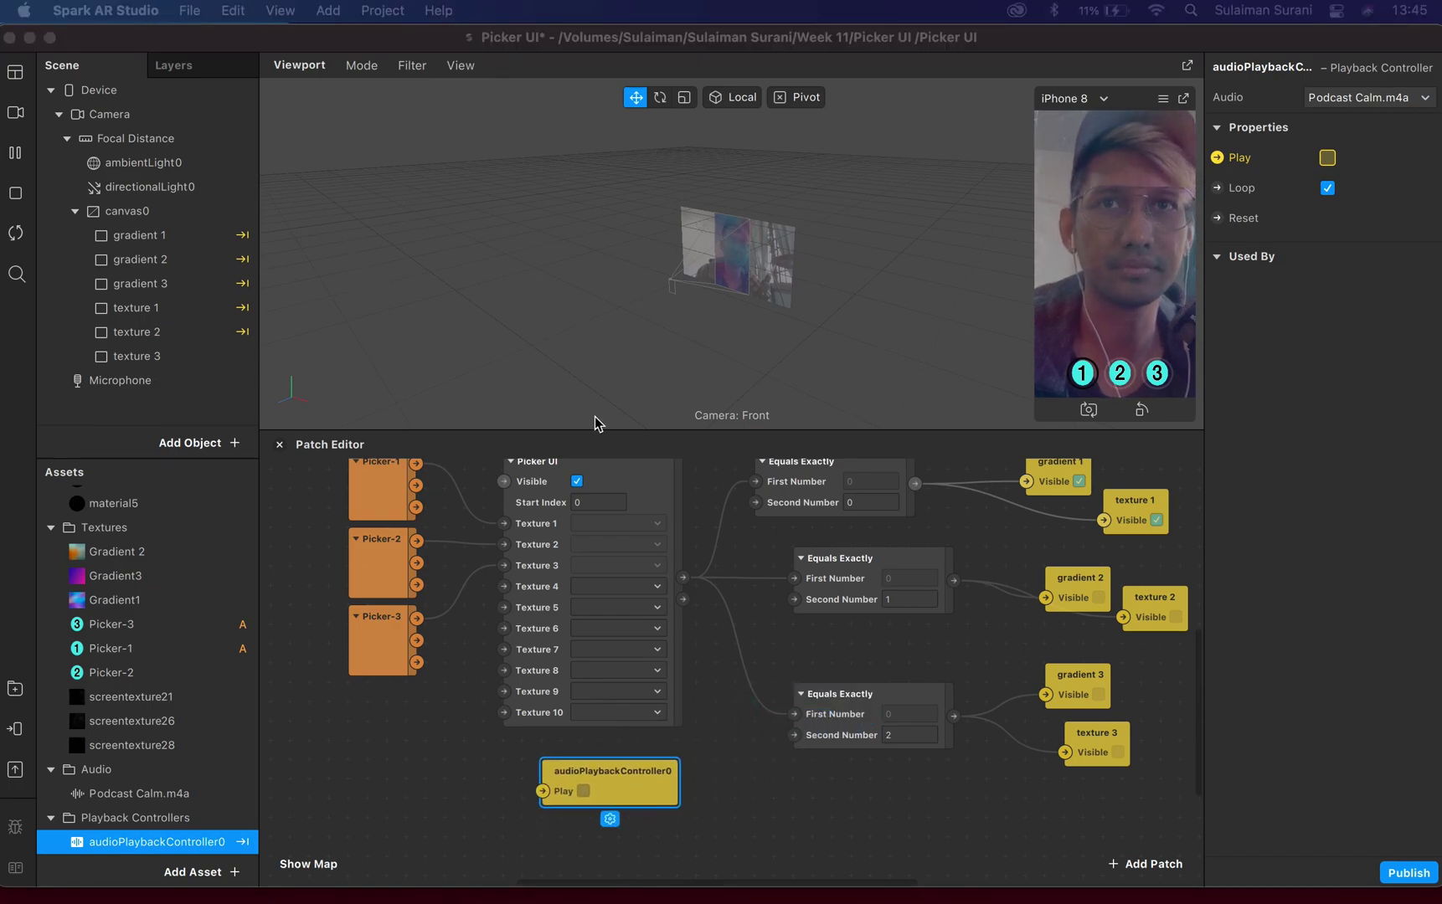
pyautogui.click(605, 791)
pyautogui.moveTo(604, 790); pyautogui.dragTo(585, 810)
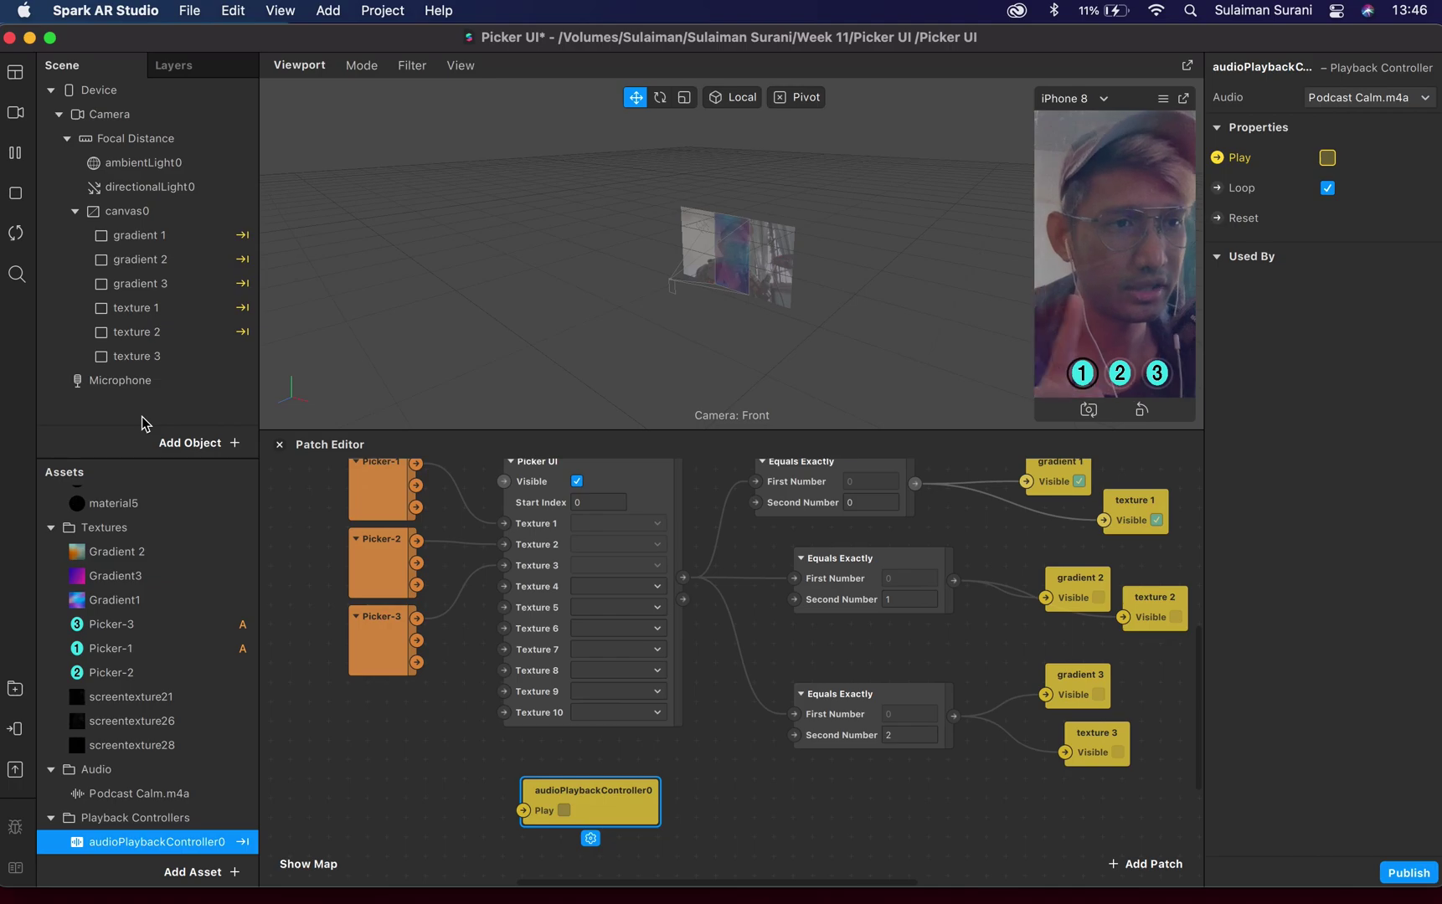
# Step: Insert a speaker object into the scene via the 'speaker' search
pyautogui.click(178, 443)
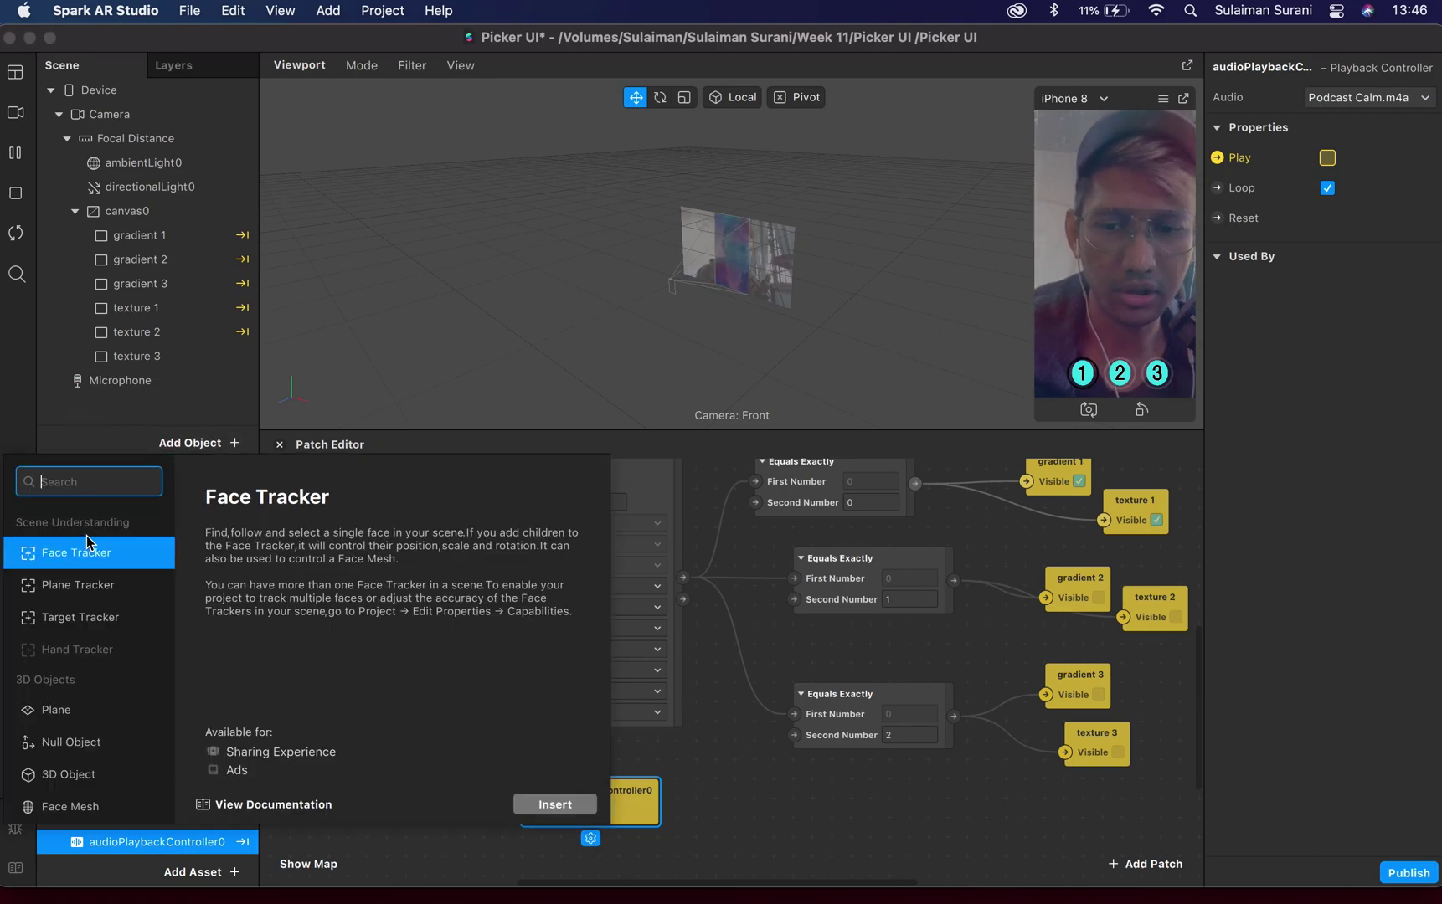
pyautogui.write('speaker')
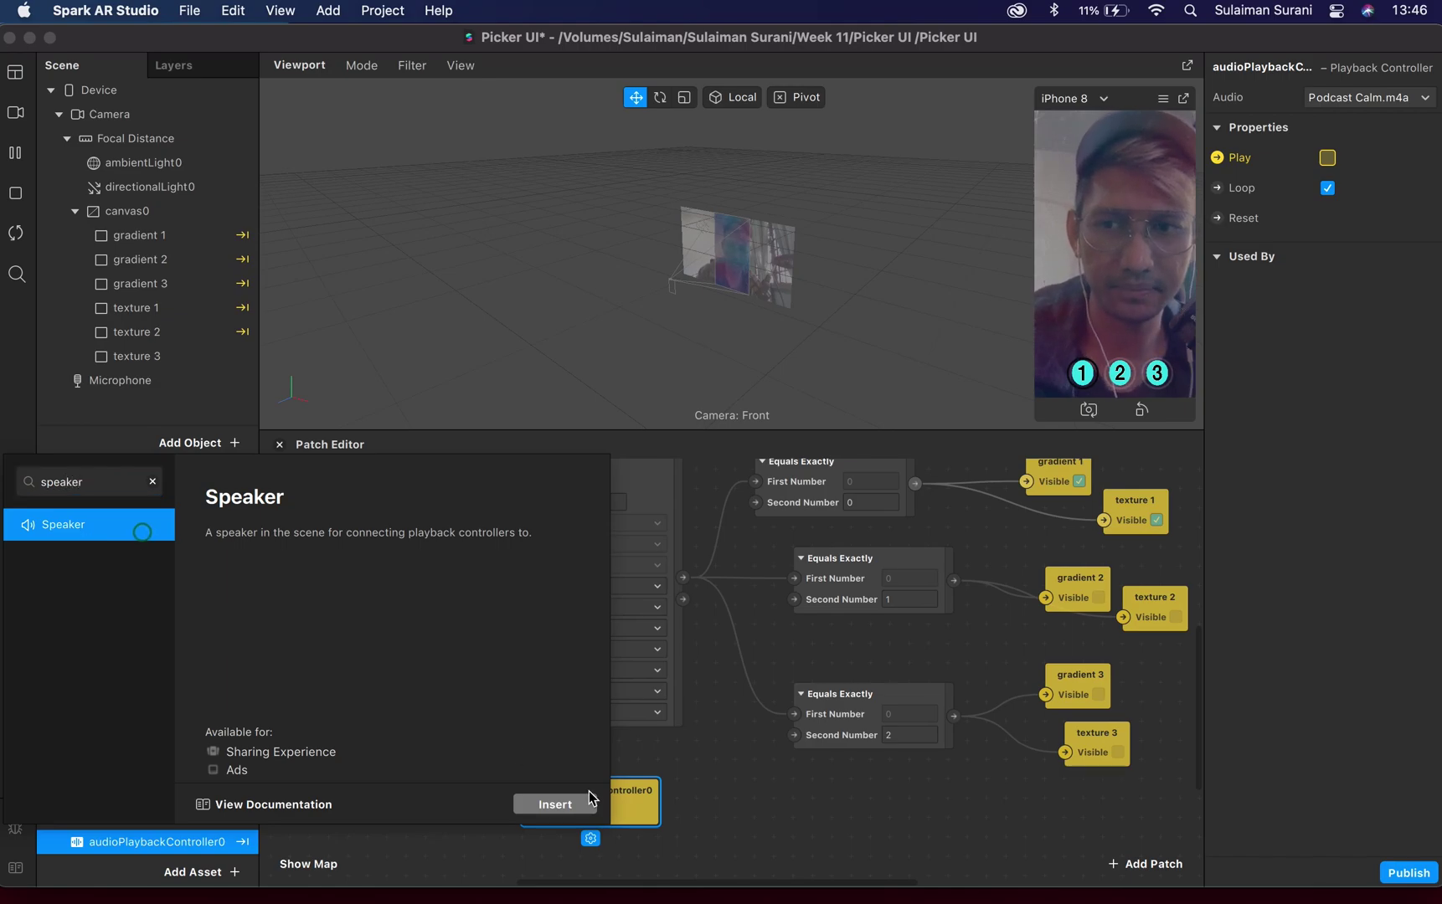
pyautogui.click(134, 416)
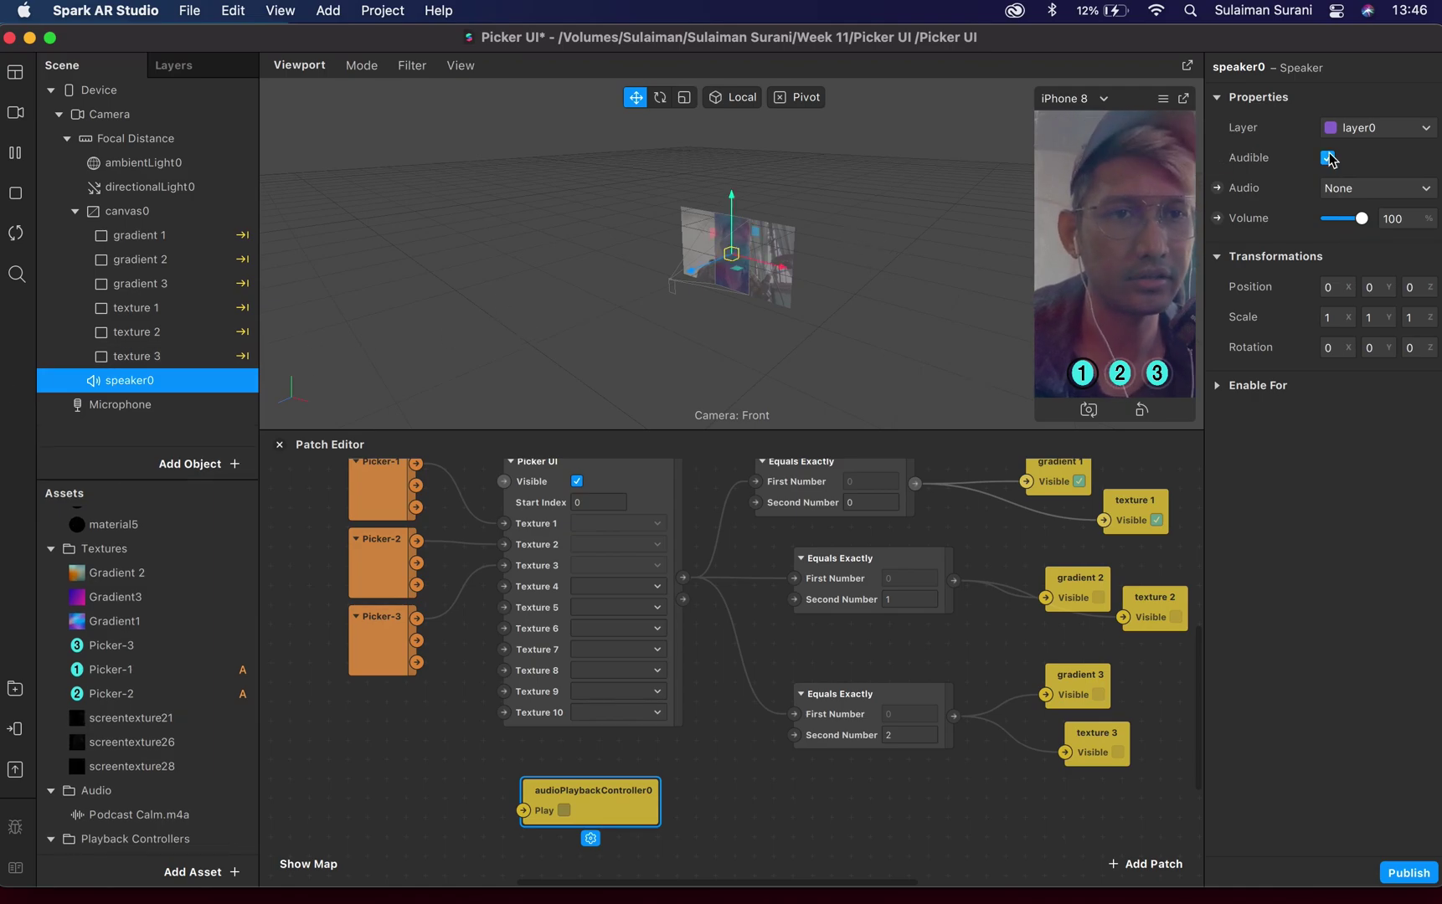
# Step: Set speaker0's volume to 56 and its Audio to audioPlaybackController0
pyautogui.moveTo(1361, 220); pyautogui.dragTo(1349, 222)
pyautogui.click(1373, 187)
pyautogui.click(1369, 199)
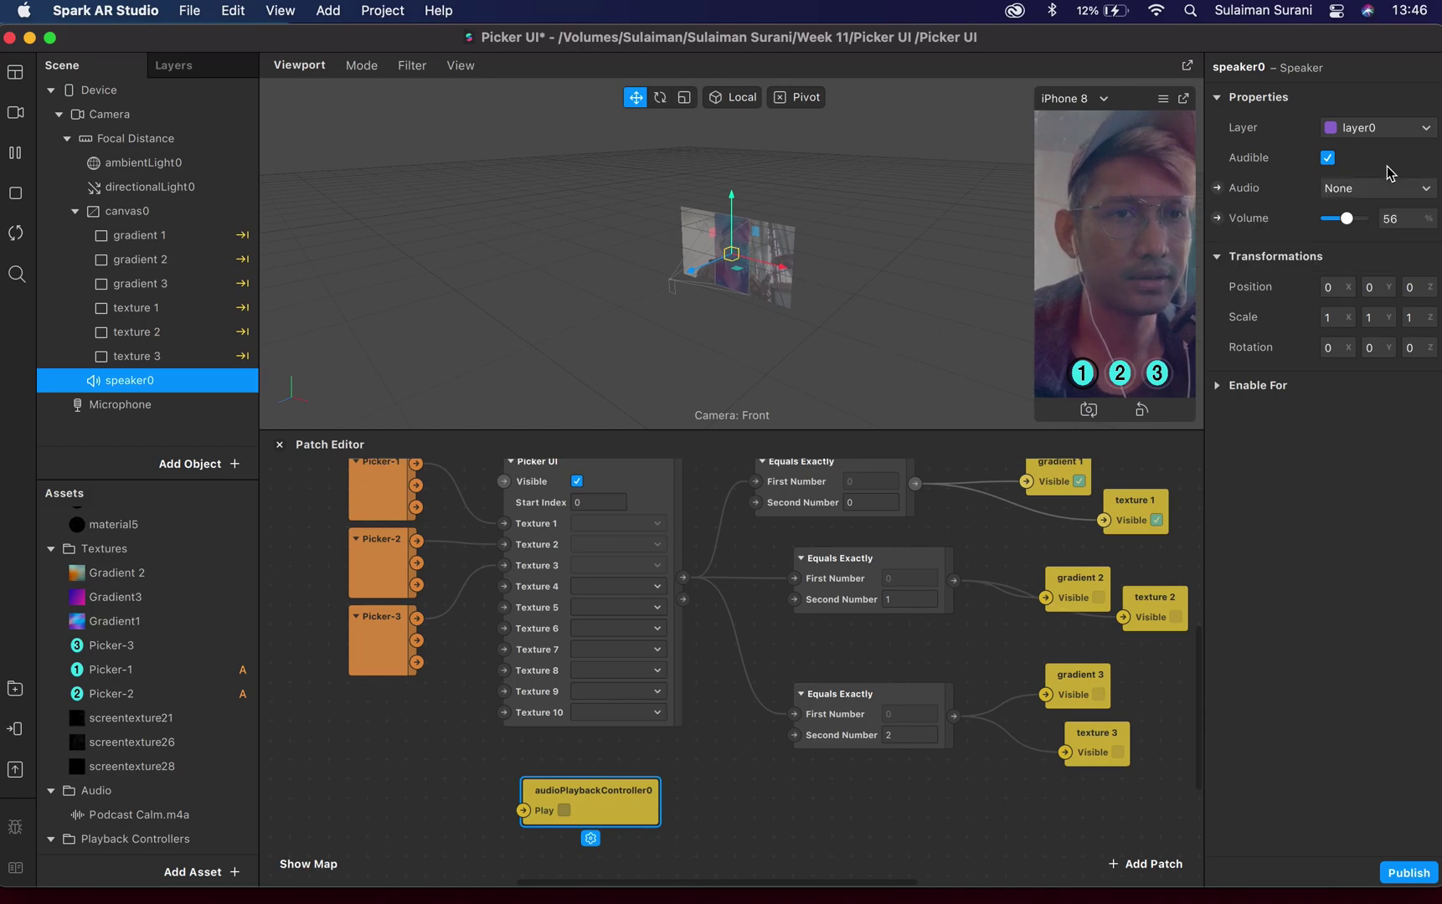
pyautogui.click(1374, 192)
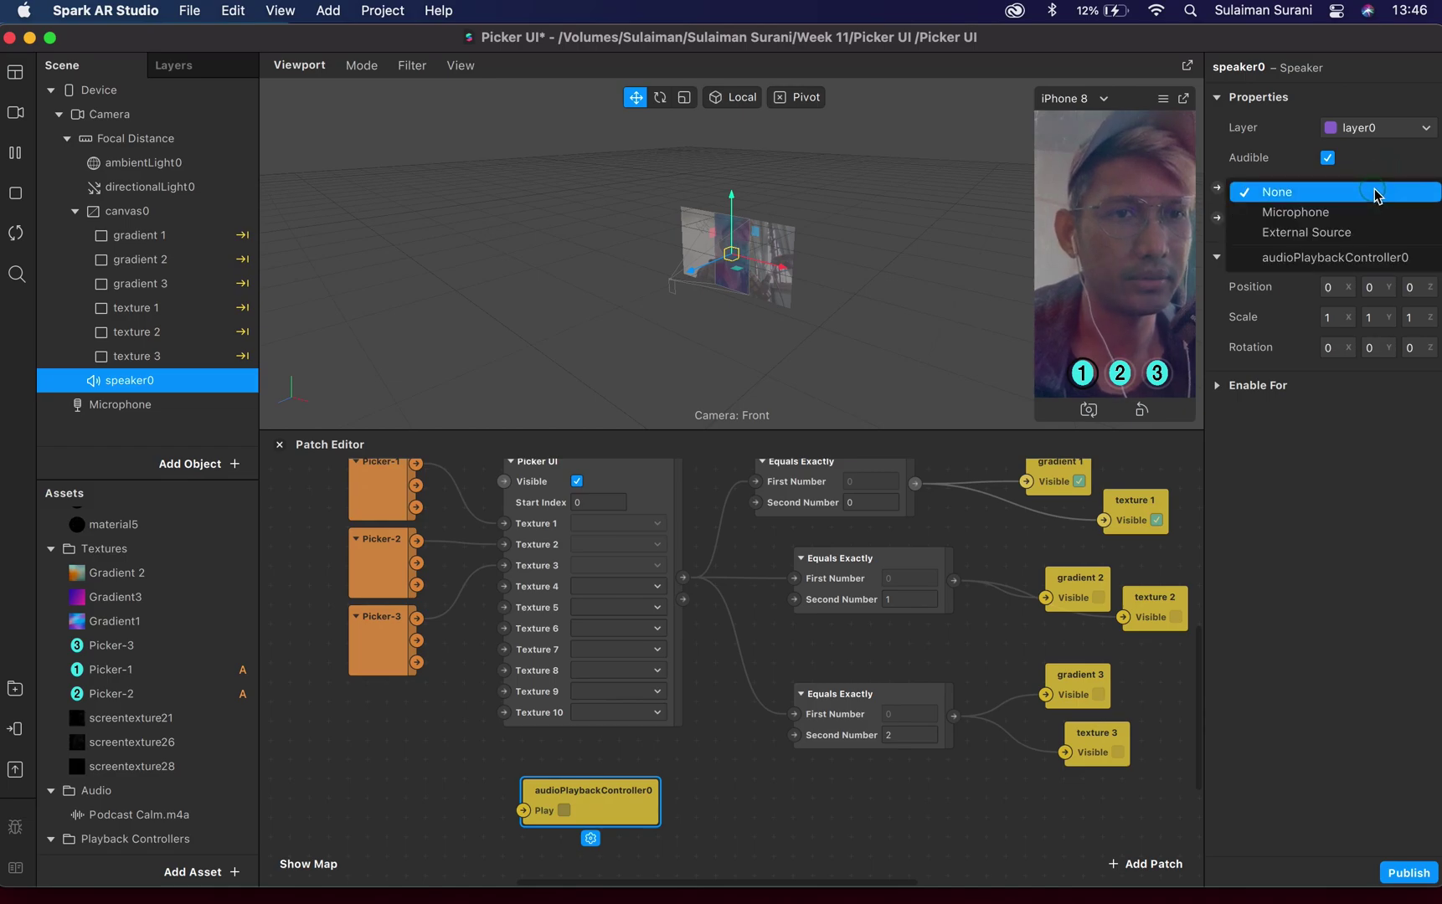
pyautogui.click(1323, 259)
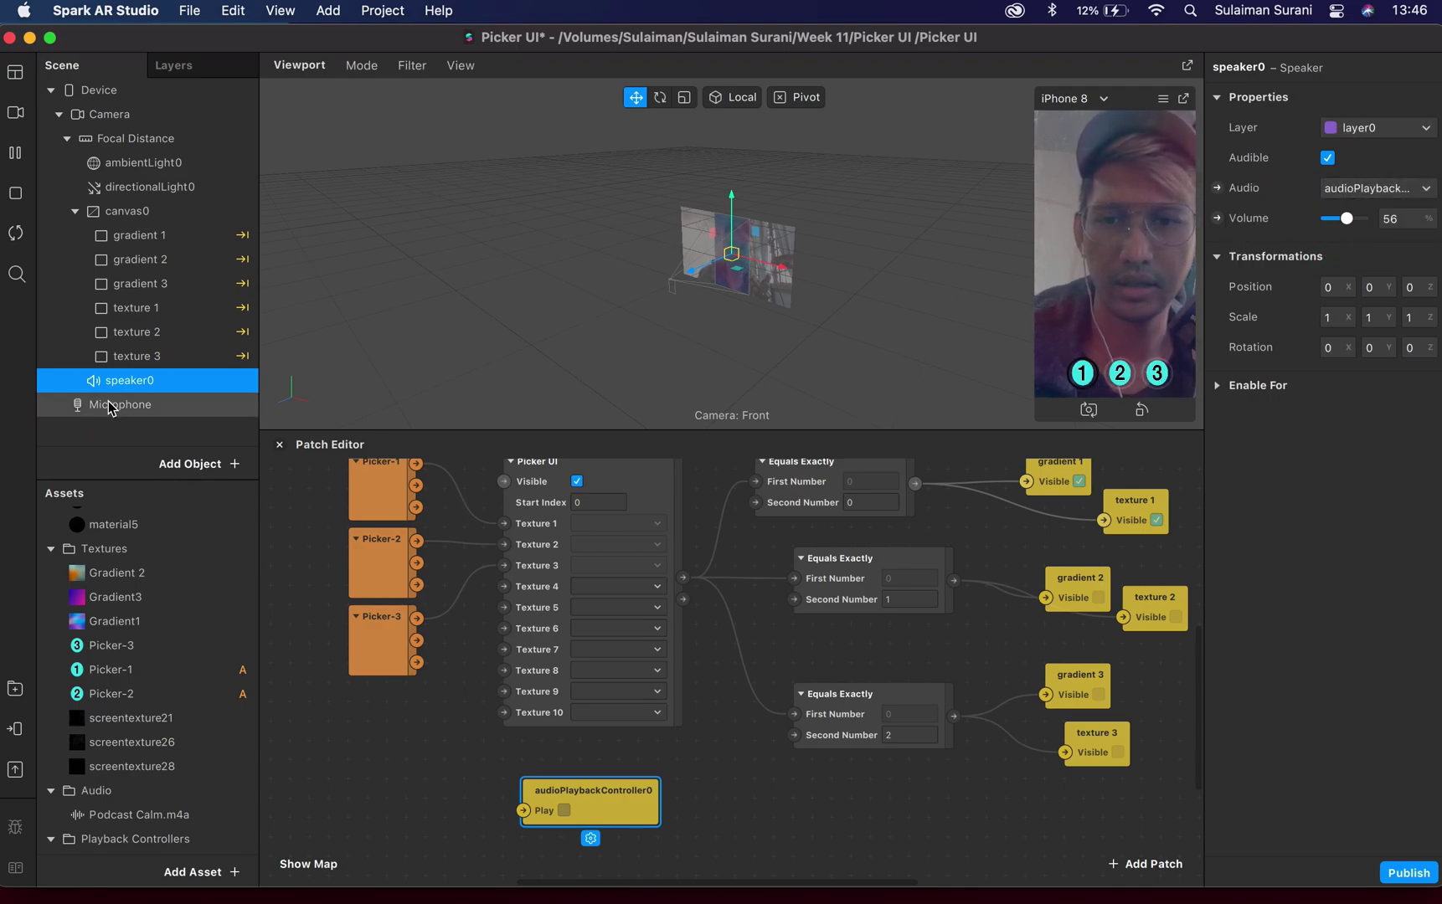
# Step: Drag Camera from the Scene panel into the patch graph as a Camera patch
pyautogui.moveTo(595, 787)
pyautogui.mouseDown()
pyautogui.moveTo(627, 772)
pyautogui.moveTo(599, 764)
pyautogui.mouseUp()
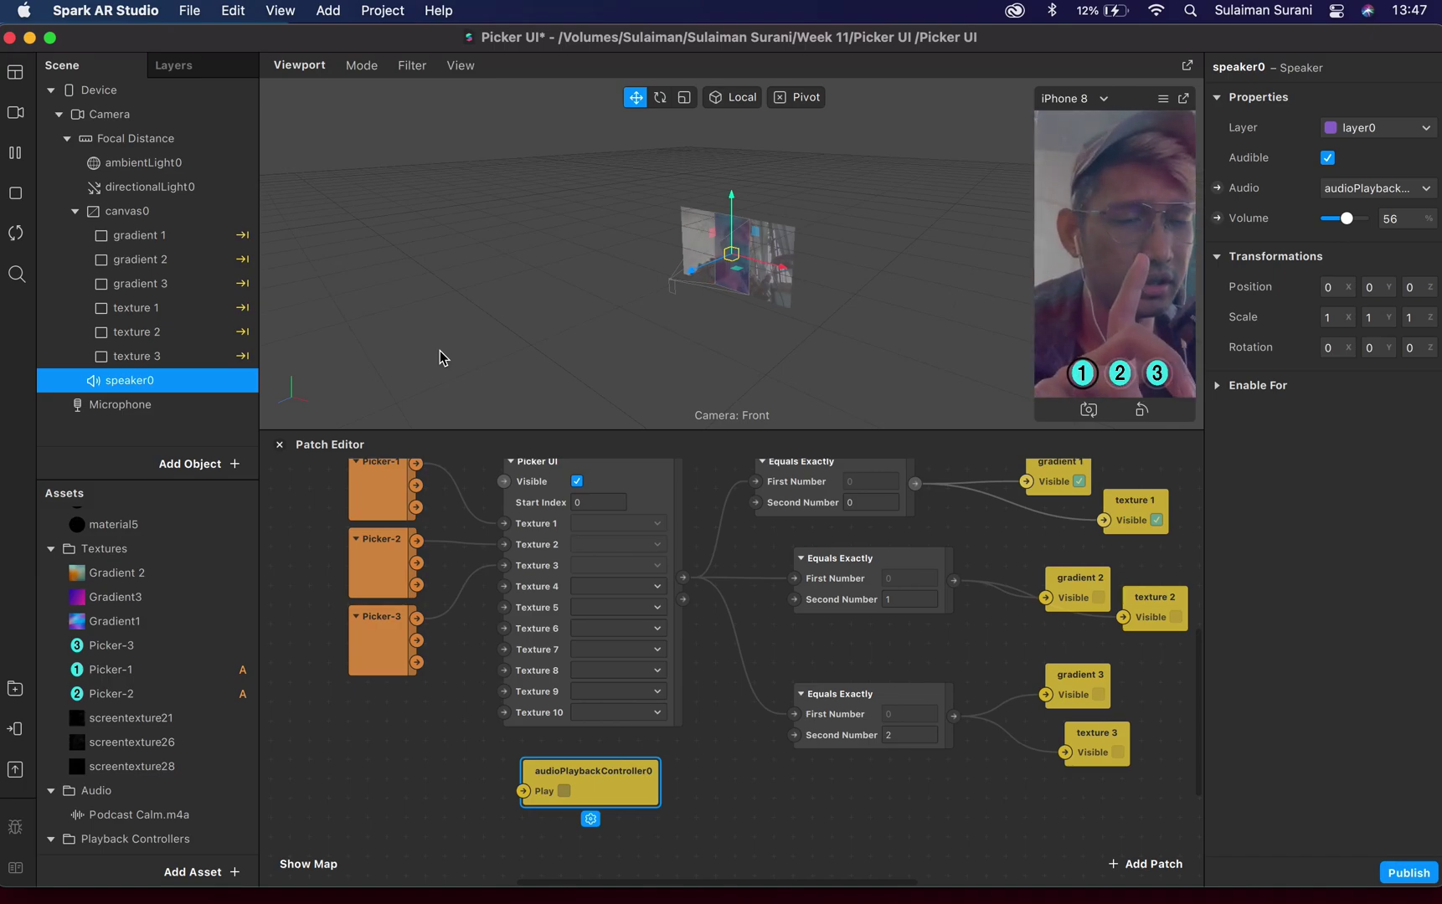
pyautogui.moveTo(110, 114); pyautogui.dragTo(436, 766)
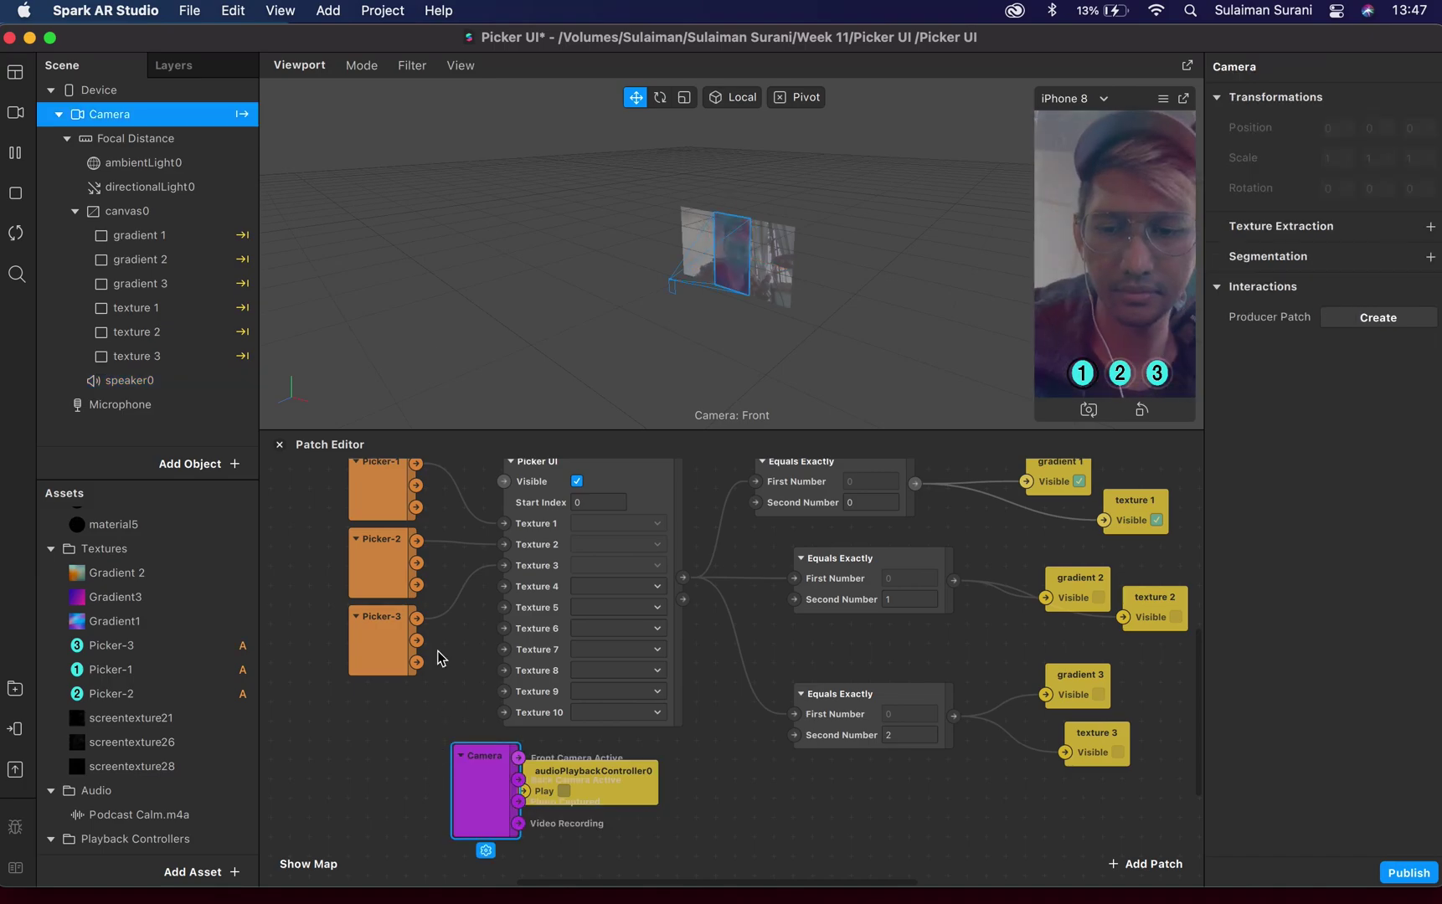
pyautogui.press('super+z')
pyautogui.click(65, 92)
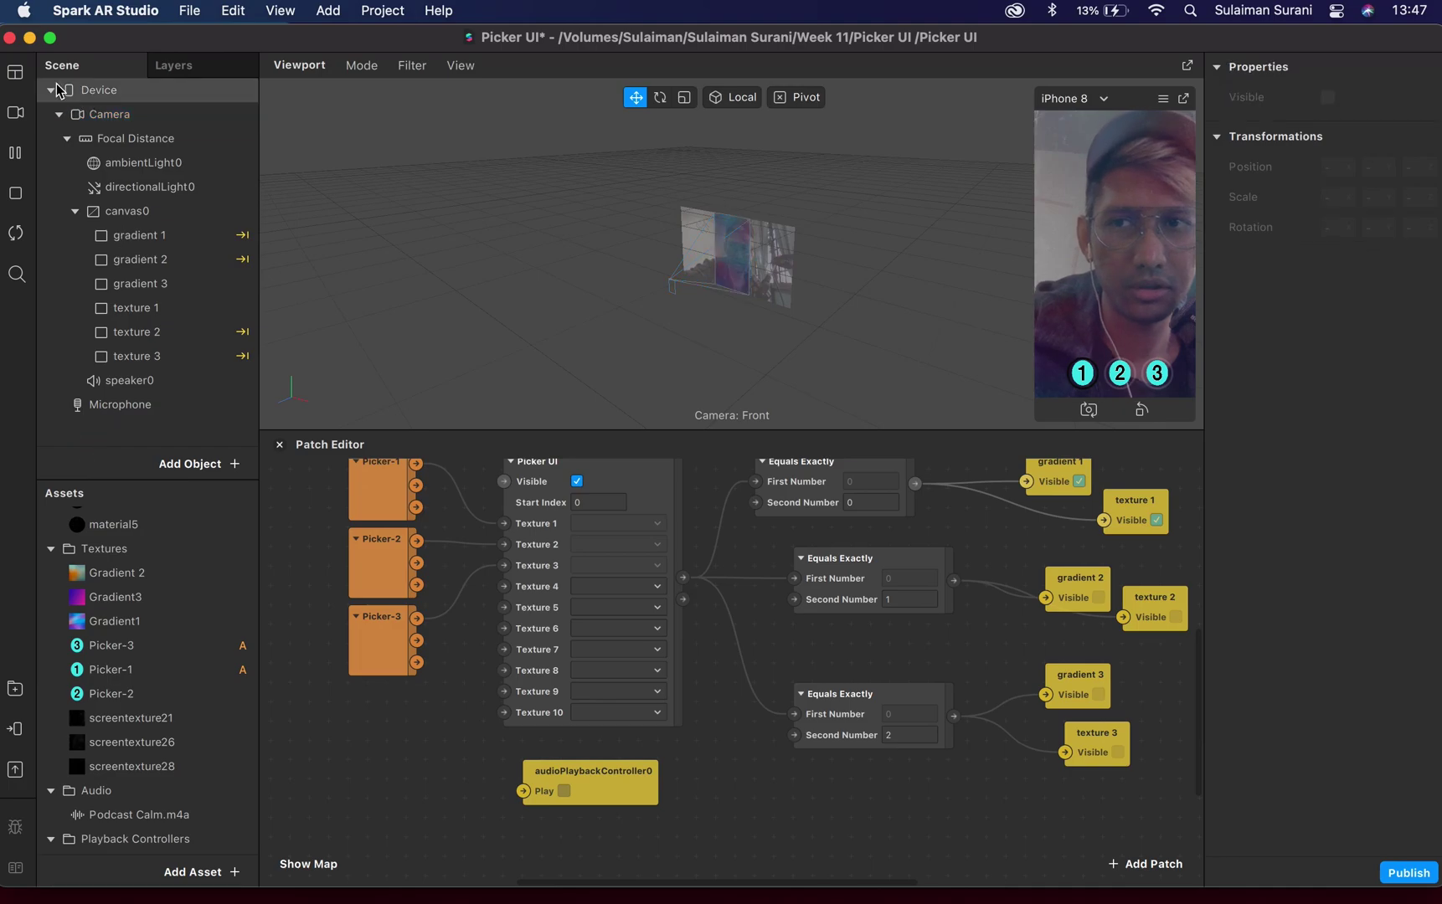
pyautogui.moveTo(115, 122); pyautogui.dragTo(369, 756)
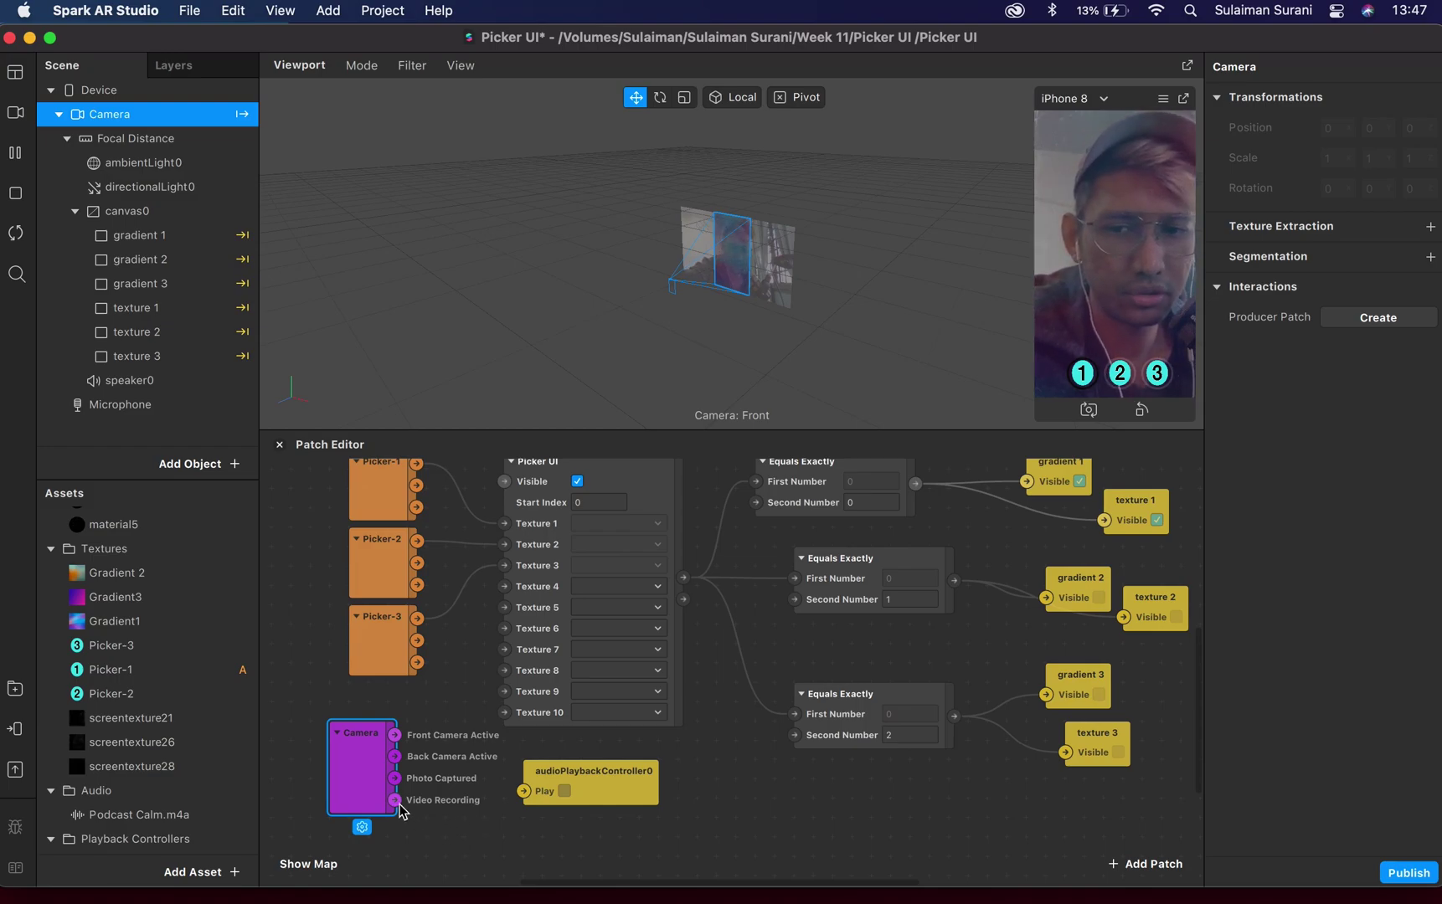
# Step: Wire the Camera's Video Recording output to audioPlaybackController0's Play input
pyautogui.moveTo(395, 802); pyautogui.dragTo(524, 793)
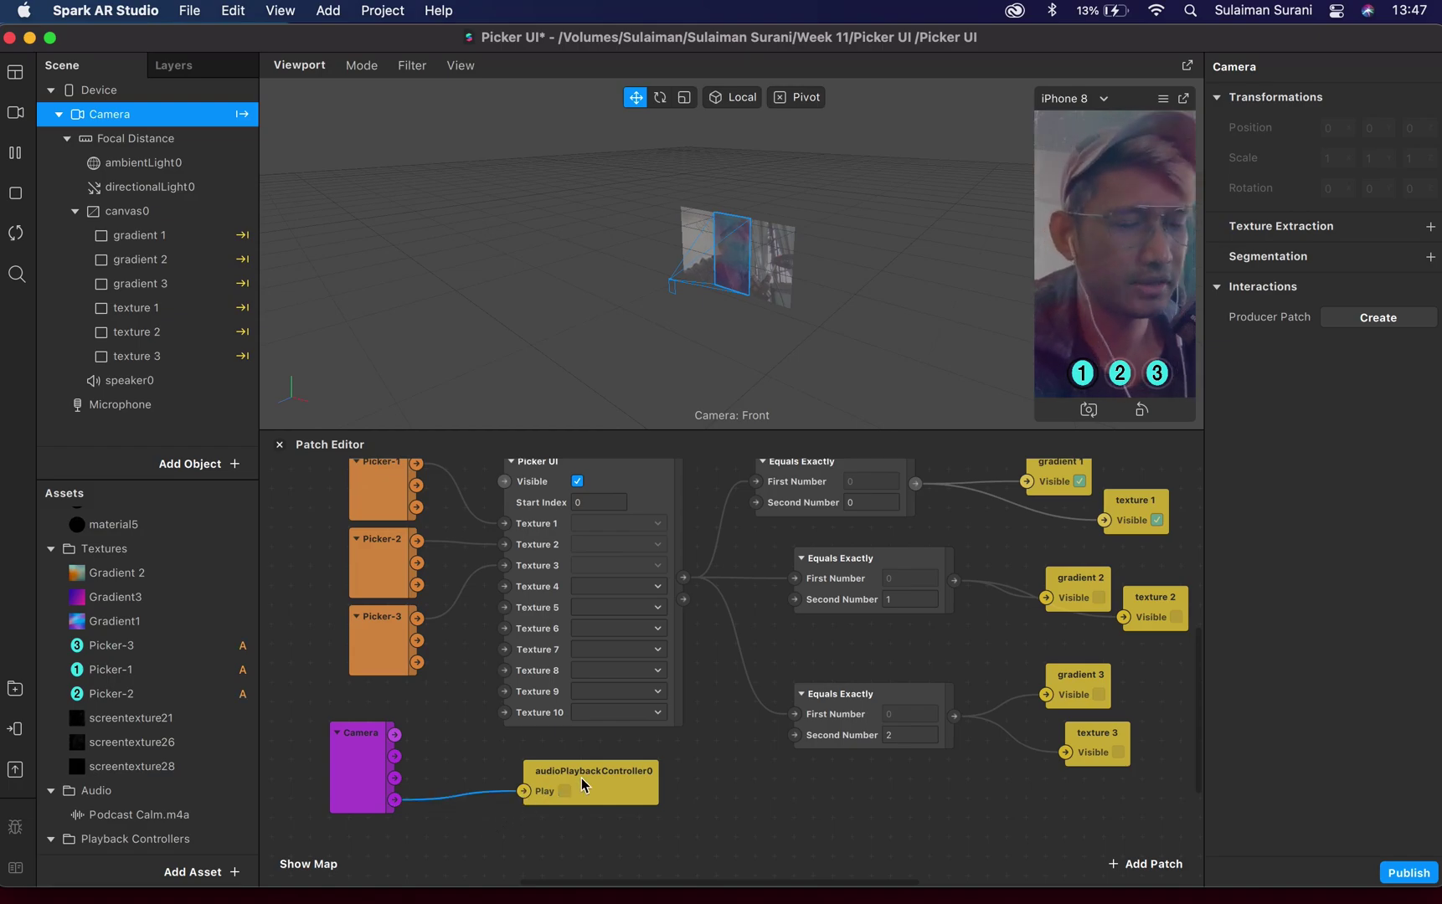
pyautogui.click(570, 774)
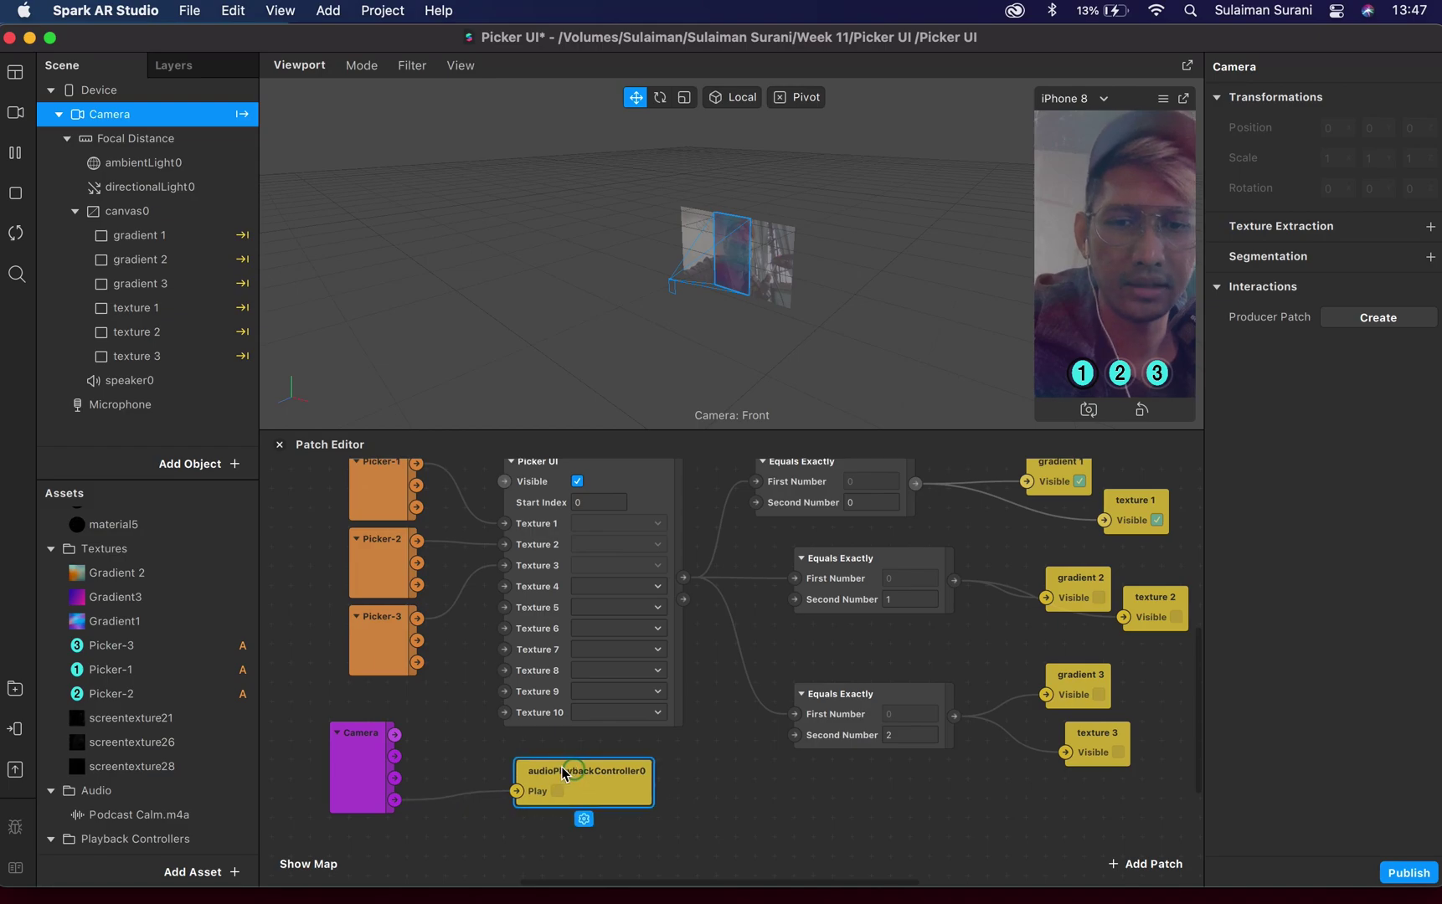
pyautogui.moveTo(563, 772); pyautogui.dragTo(514, 791)
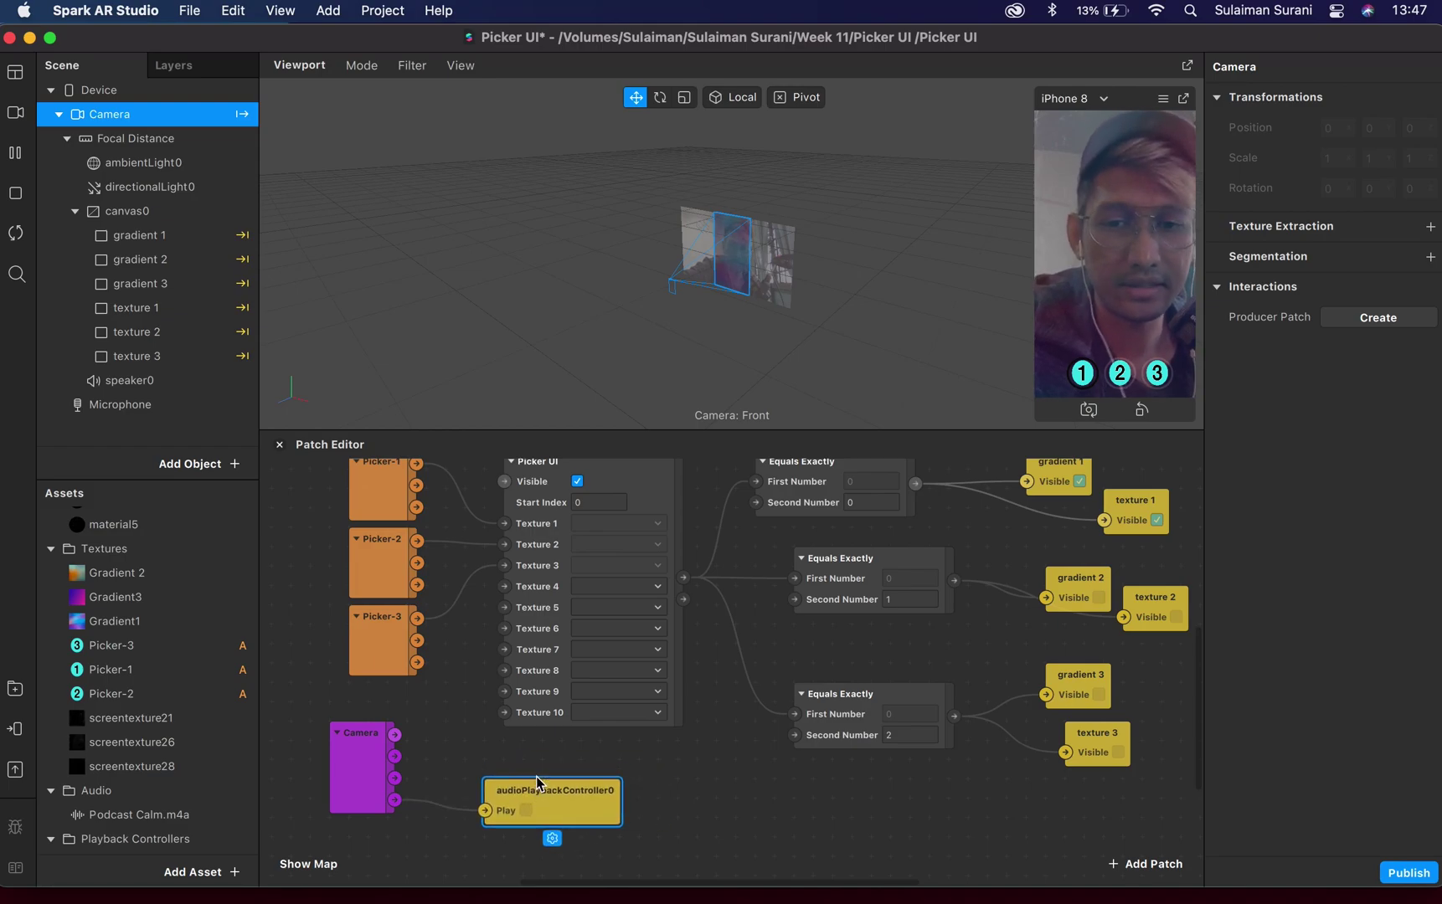
pyautogui.click(100, 381)
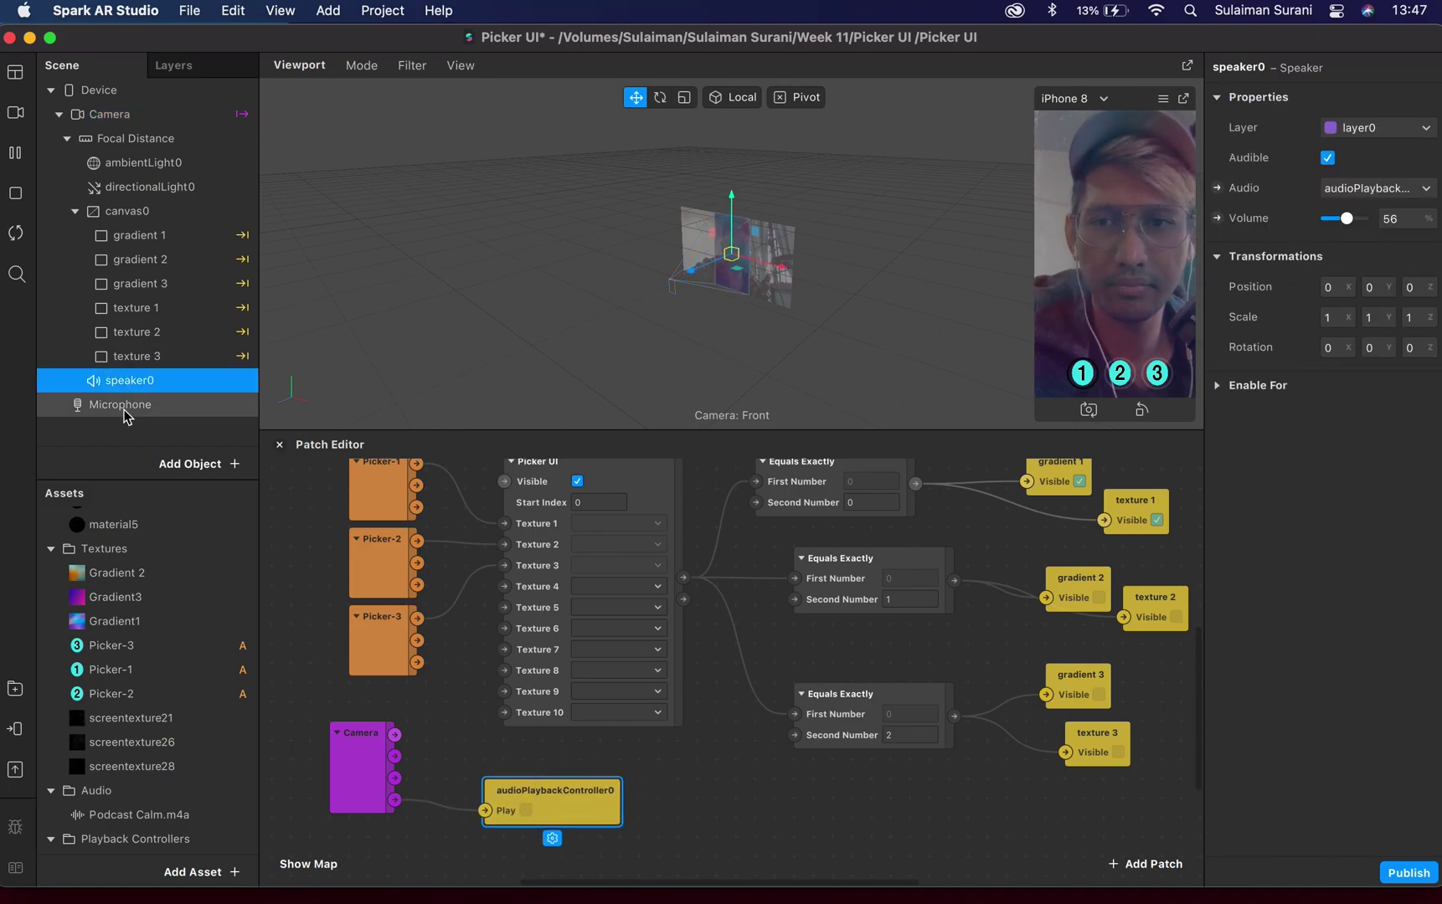
# Step: Disable the Microphone input, then reselect the Podcast Calm.m4a audio file
pyautogui.click(92, 410)
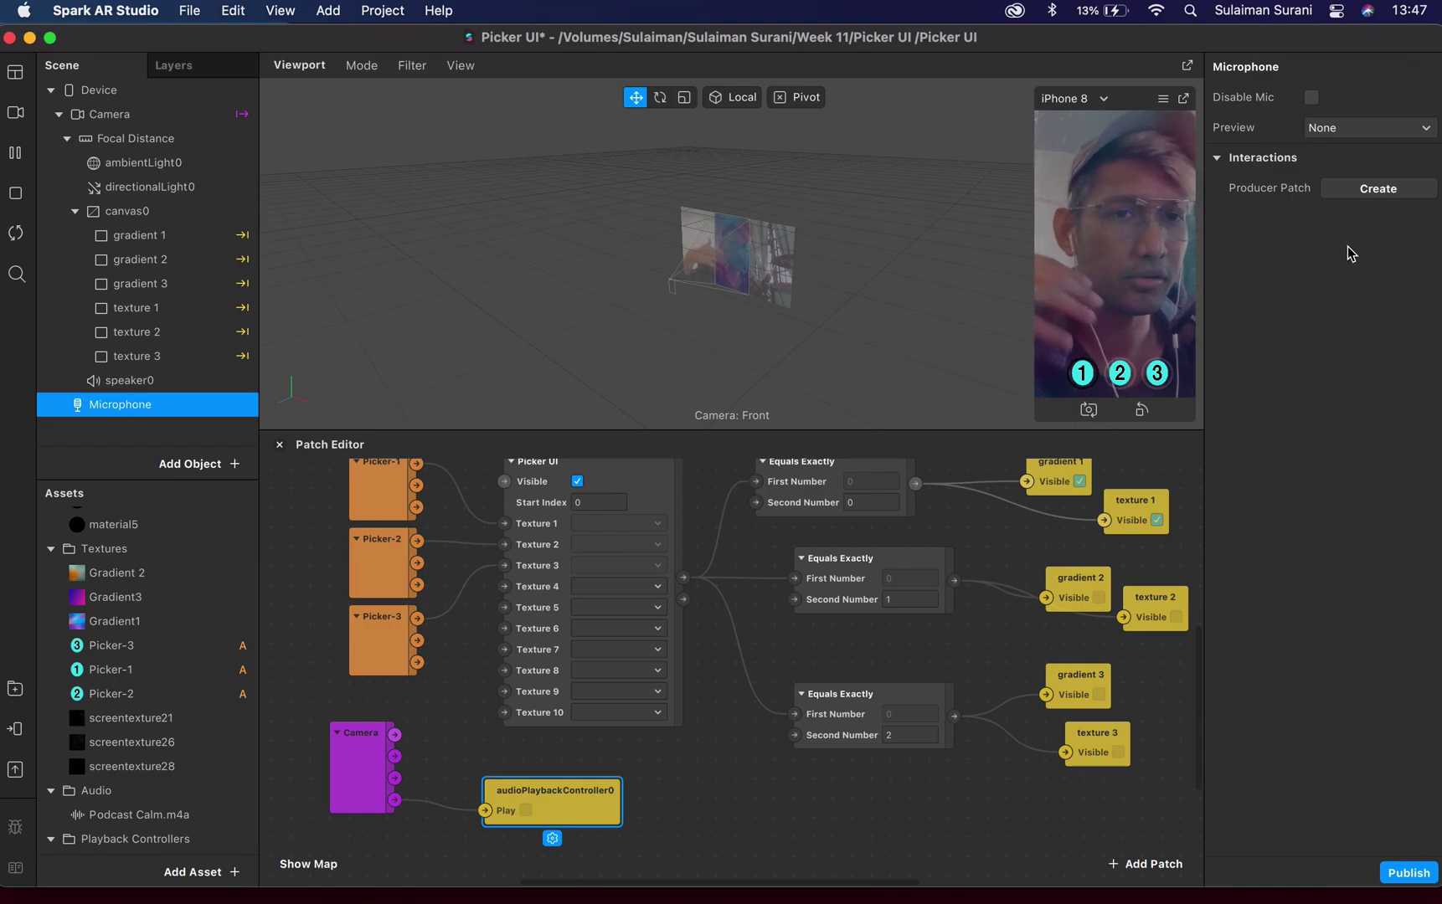
pyautogui.click(1312, 97)
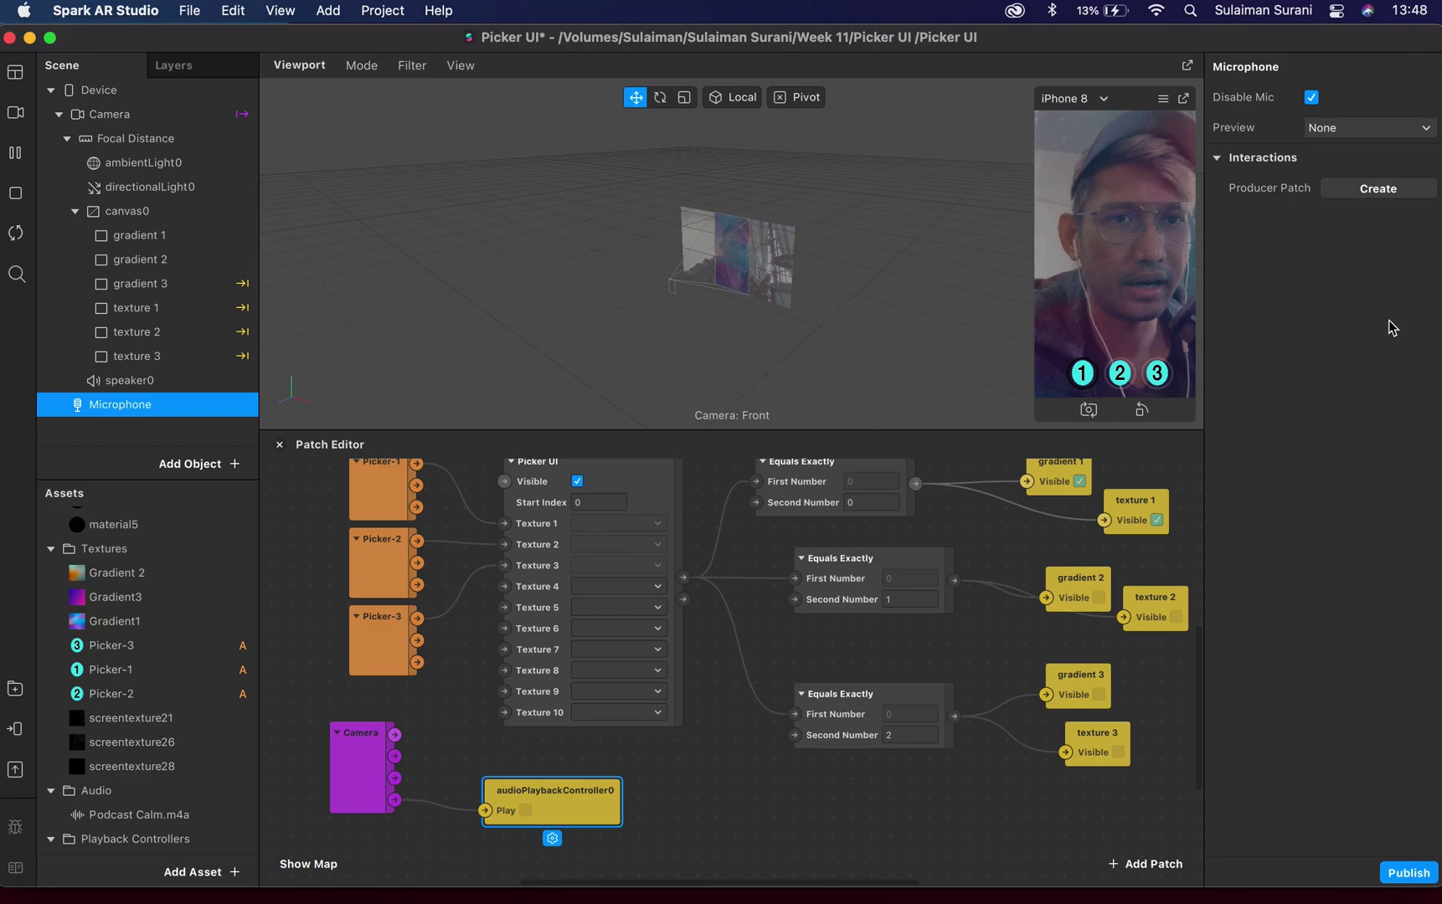
pyautogui.click(115, 817)
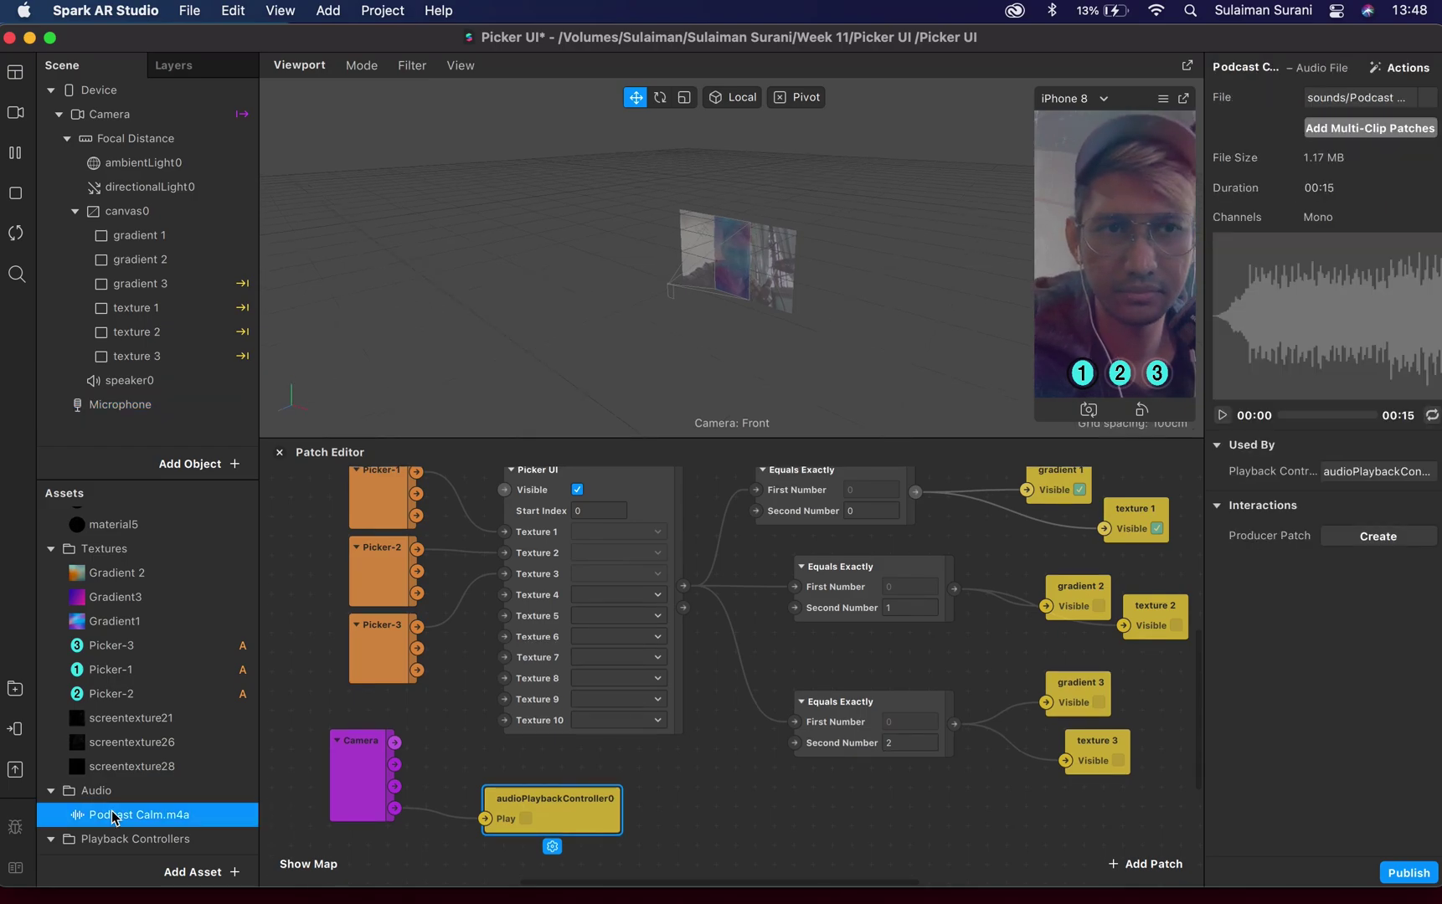
pyautogui.click(114, 840)
pyautogui.click(118, 816)
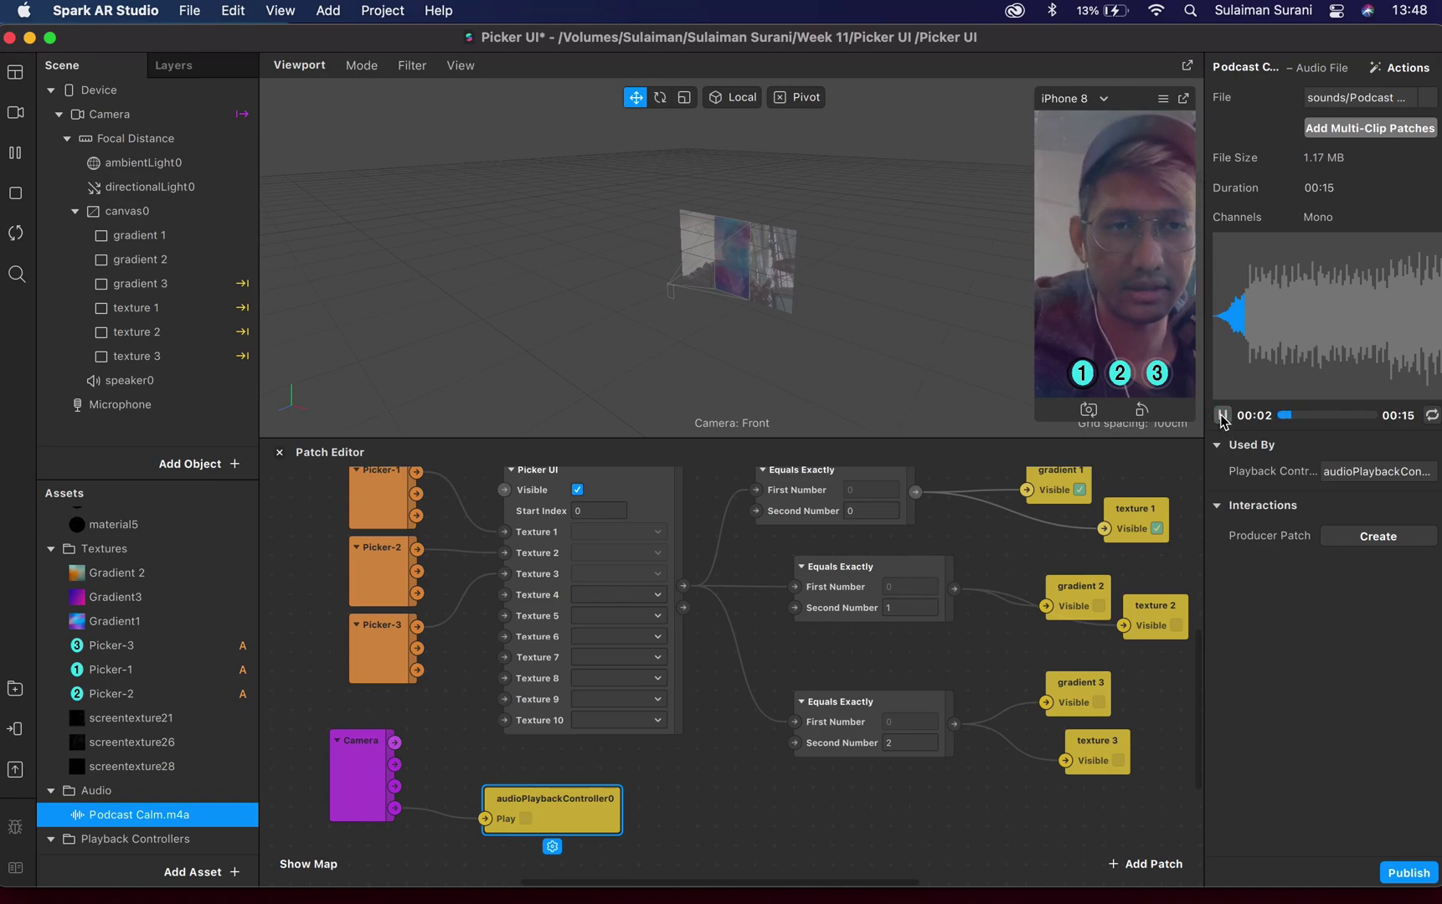
# Step: Clear the selection and send the effect to Instagram for a device preview
pyautogui.press('Escape')
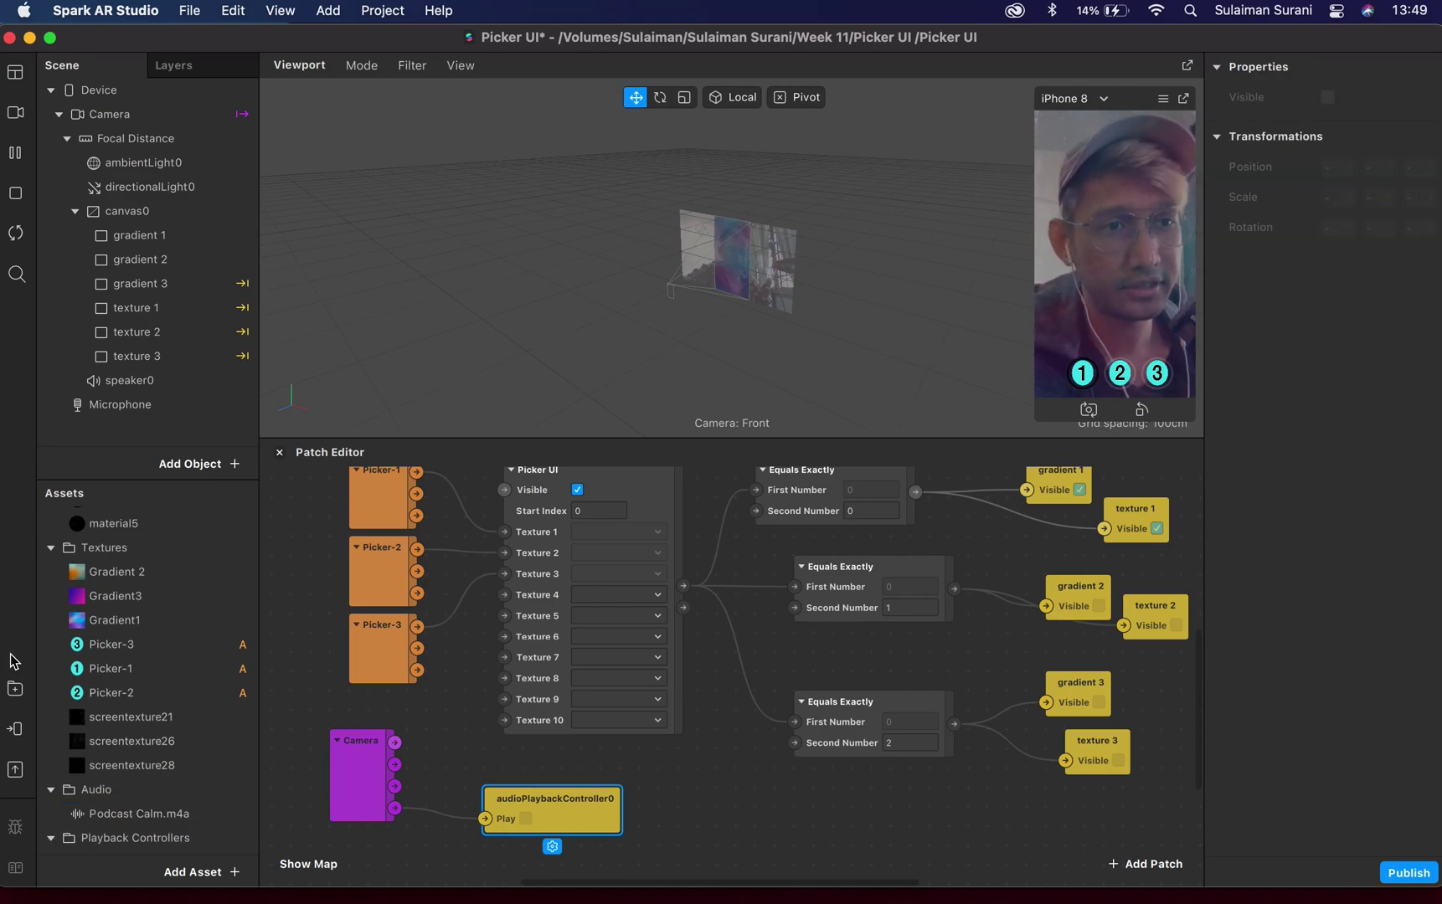
pyautogui.click(15, 687)
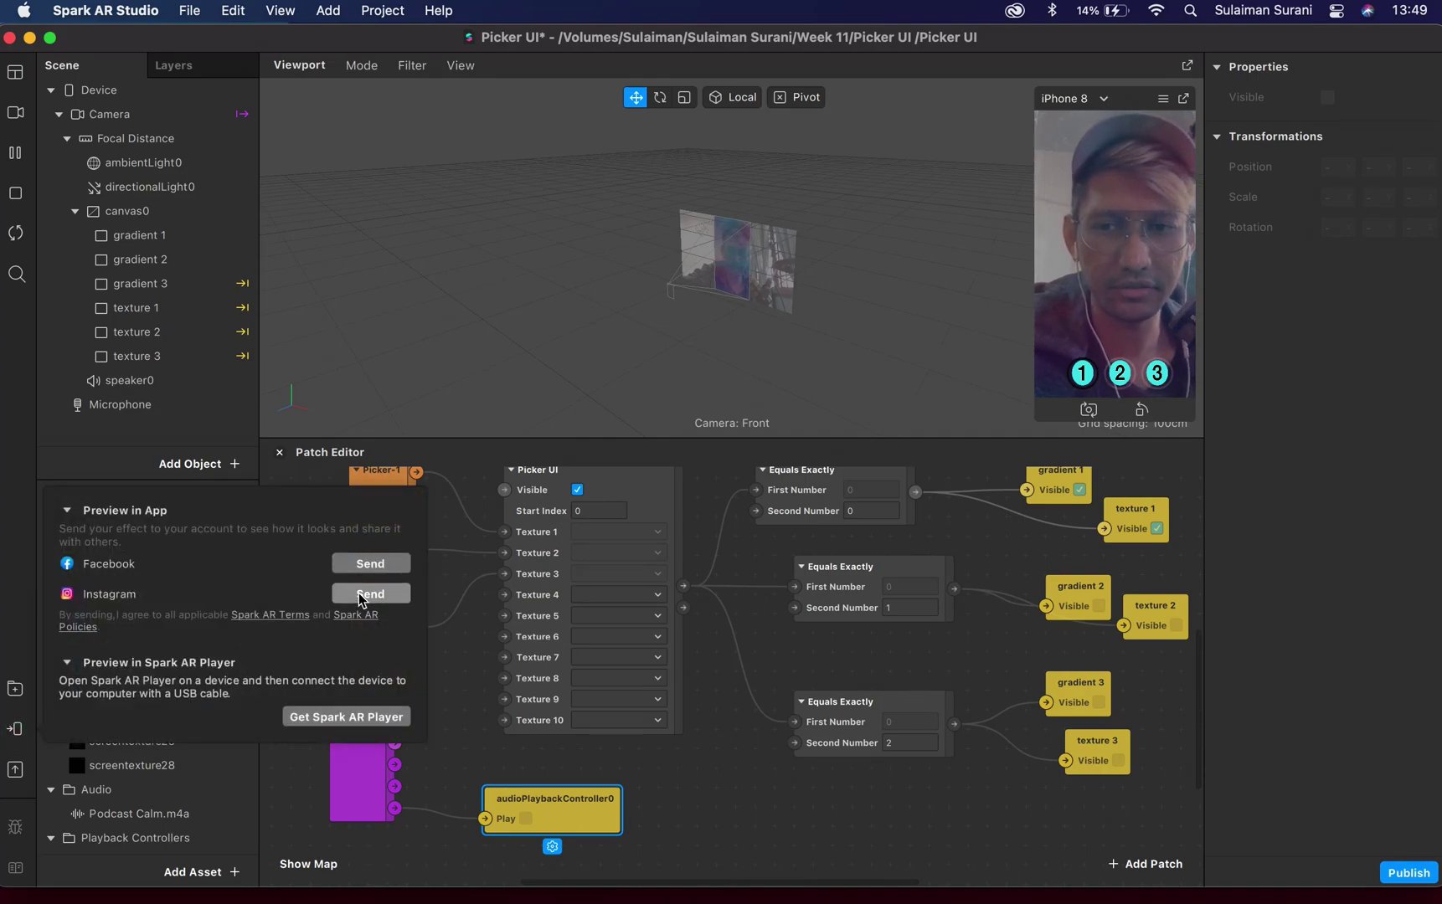
pyautogui.click(368, 573)
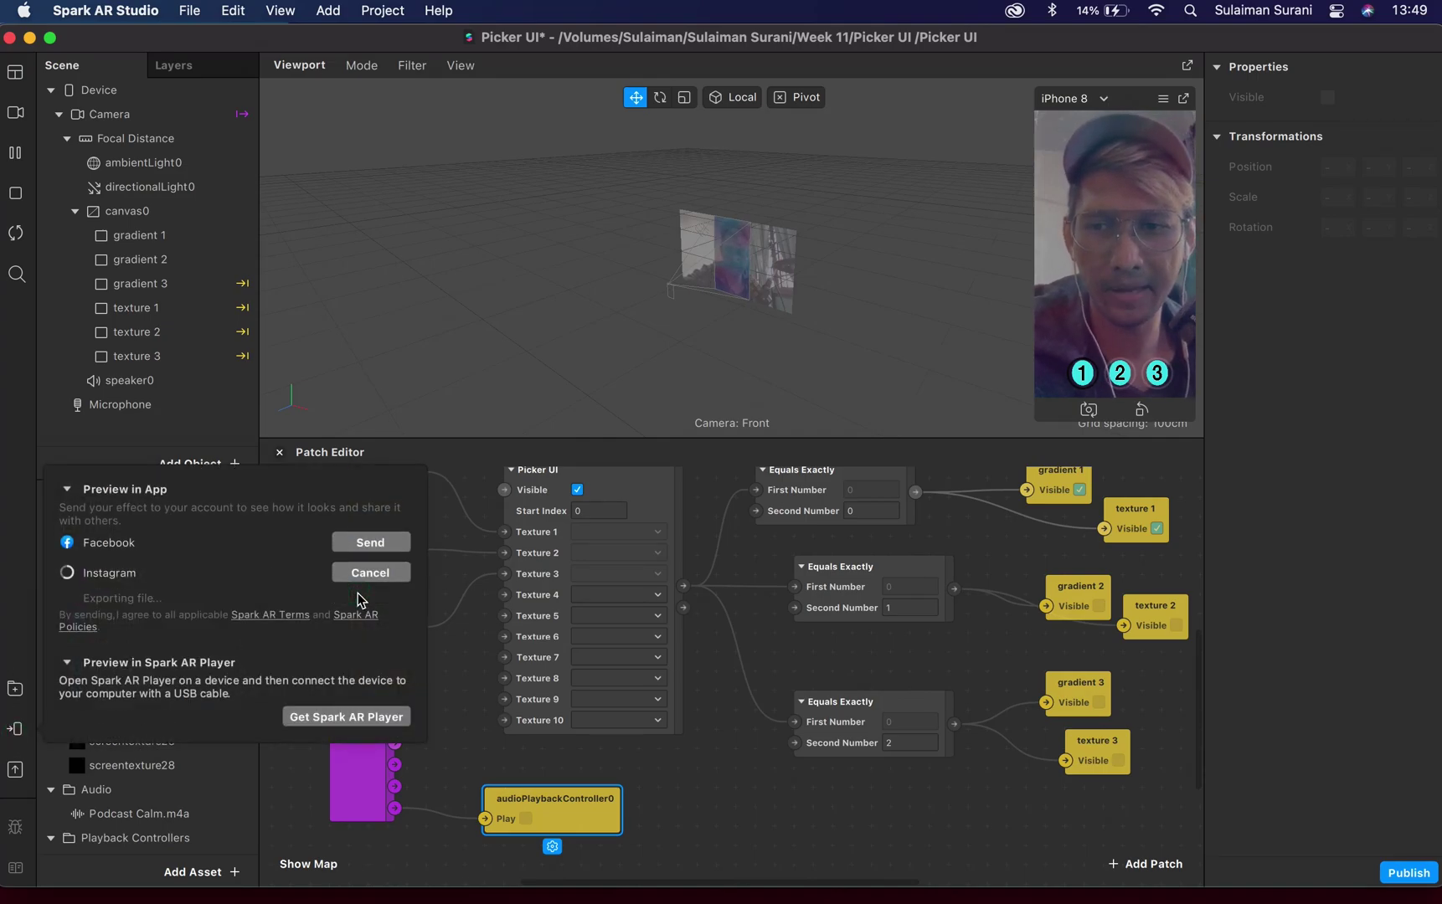